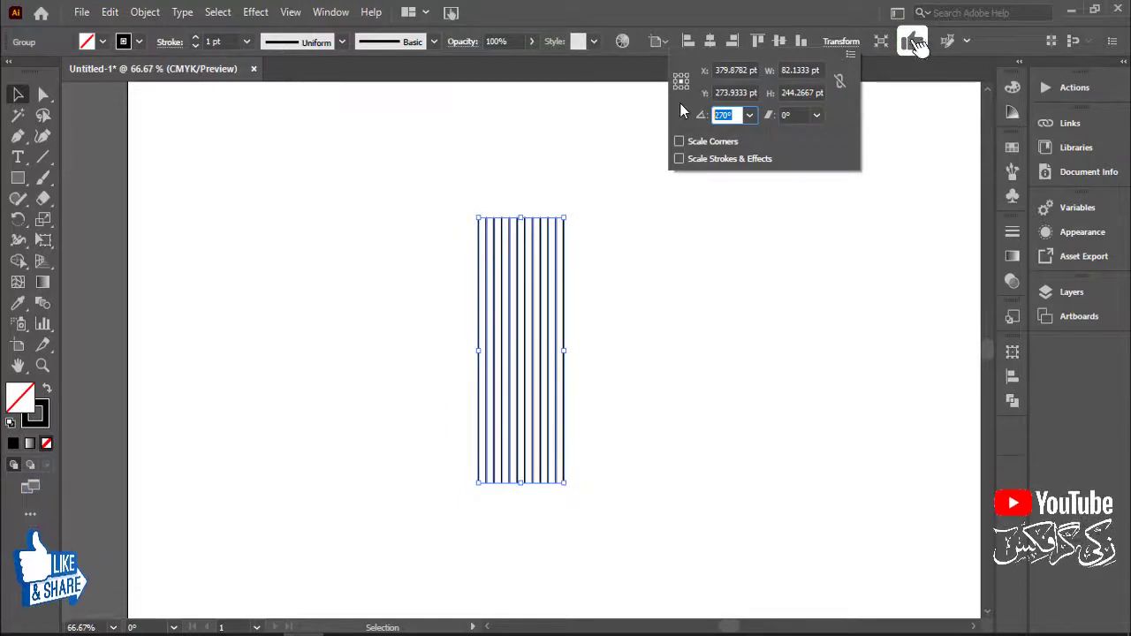
Step: Rotate the front copy of the vertical line group to 219° about its centre and deselect it
key("Down")
key("Down")
key("Down")
key("Down")
key("Down")
key("Down")
key("Down")
key("Down")
key("Down")
key("Down")
key("Down")
key("Down")
key("Down")
key("Down")
key("Down")
key("Down")
key("Down")
key("Down")
key("Down")
key("Down")
key("Down")
key("Down")
key("Down")
key("Down")
key("Down")
key("Down")
key("Down")
key("Down")
key("Down")
key("Down")
key("Down")
key("Down")
key("Down")
key("Down")
key("Down")
key("Down")
key("Down")
key("Down")
key("Down")
key("Down")
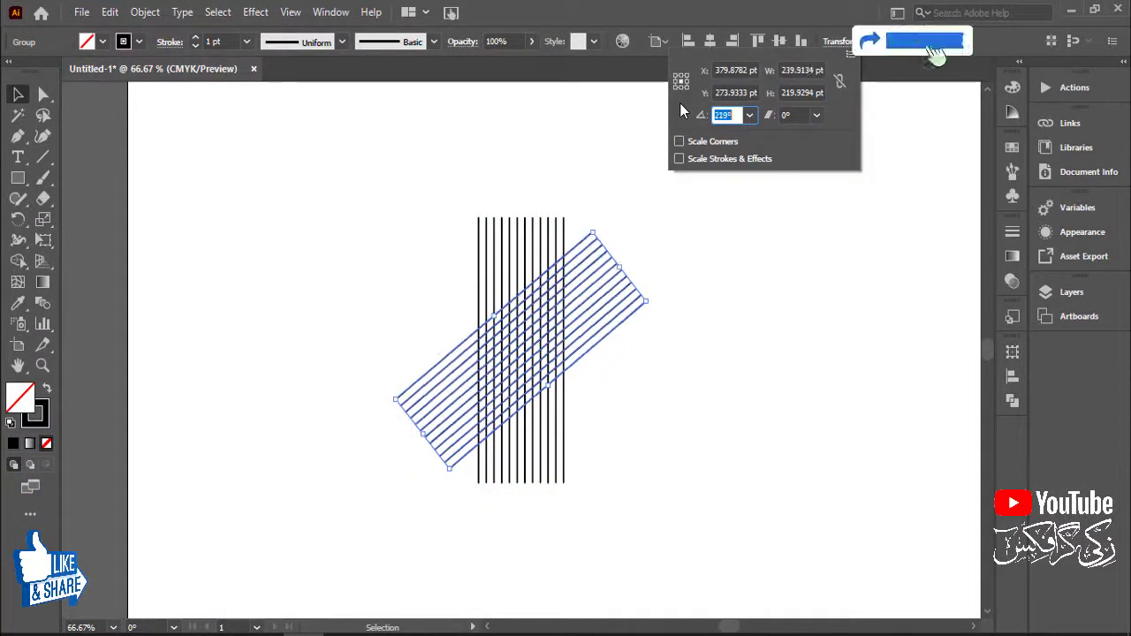
left_click(702, 300)
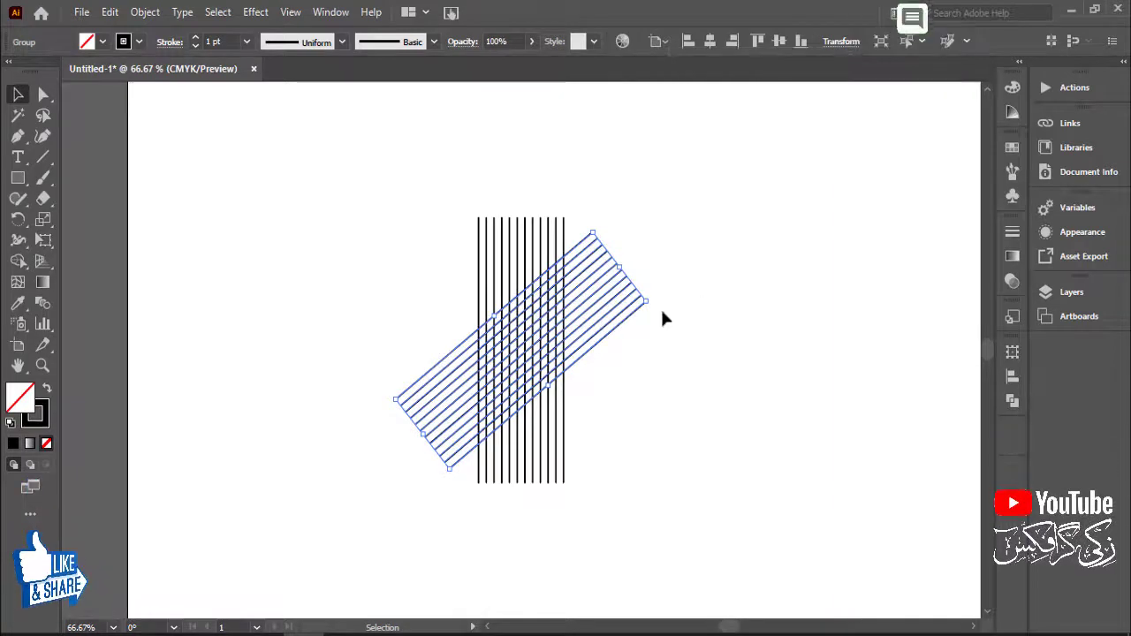
left_click(661, 337)
Step: Reflect a copy of the tilted line group so the two diagonal groups cross symmetrically over the vertical lines
right_click(622, 323)
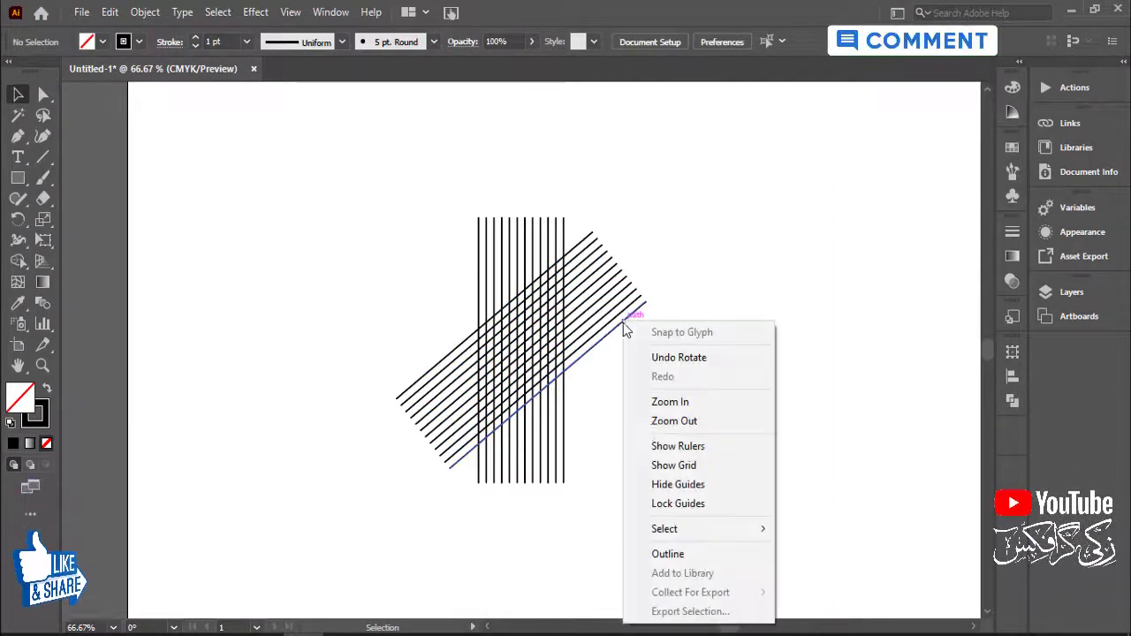
left_click(790, 369)
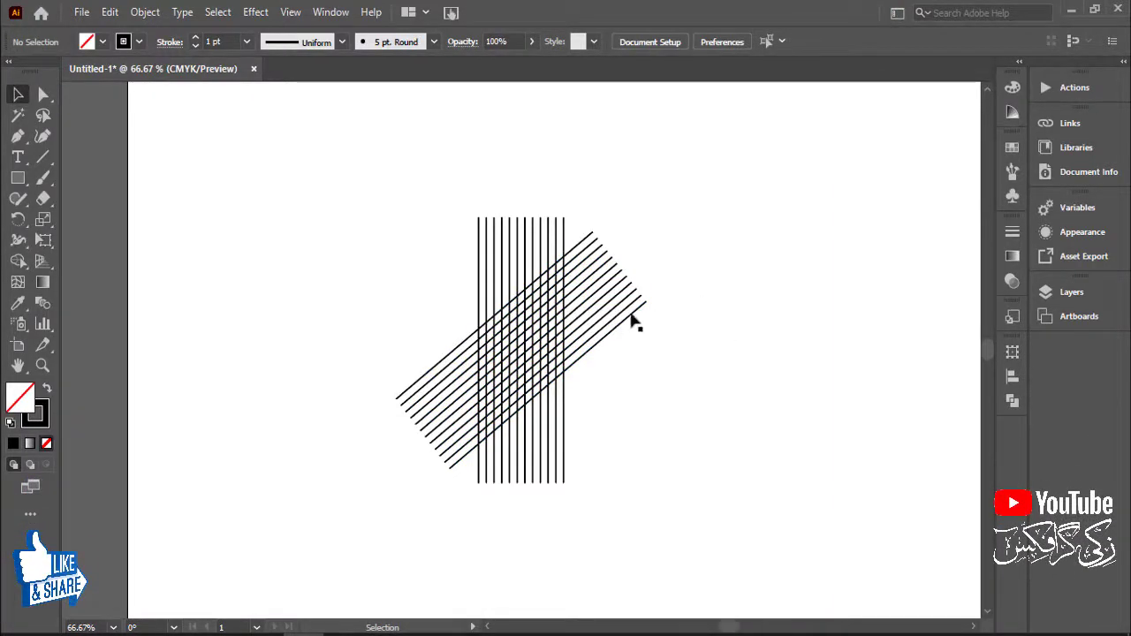
left_click(627, 325)
right_click(626, 327)
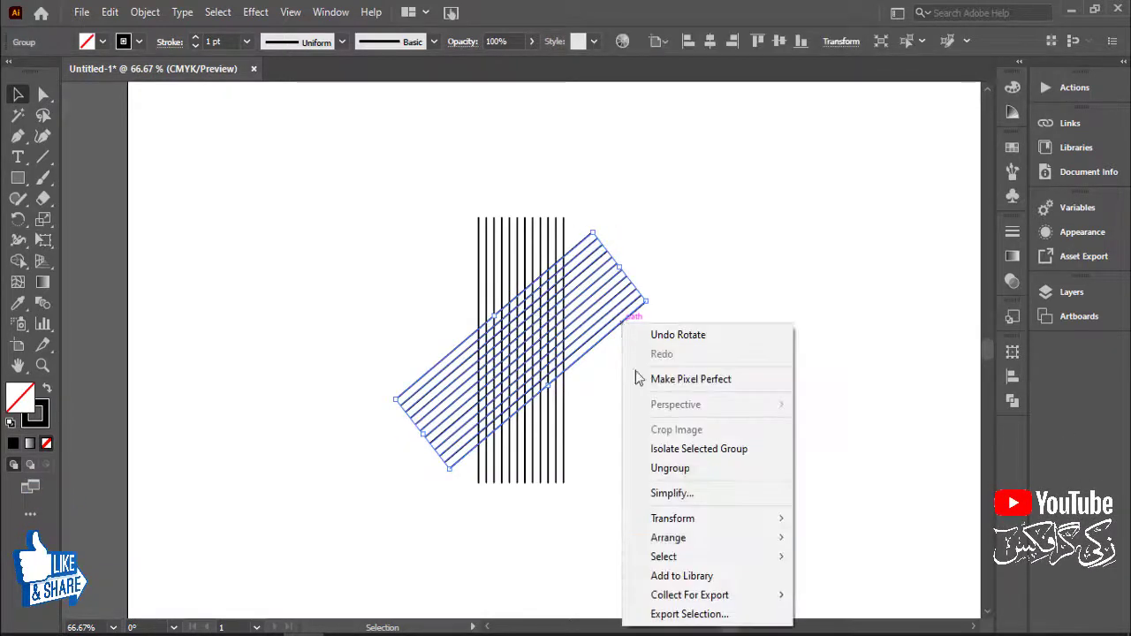
mouse_move(687, 519)
left_click(835, 430)
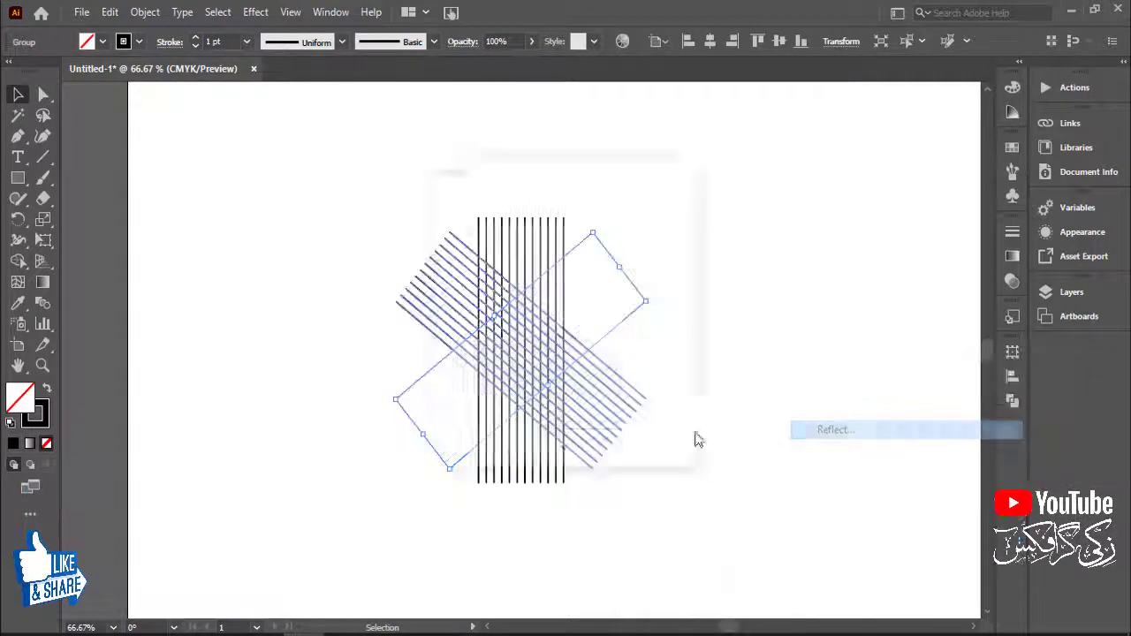
left_click(480, 434)
left_click(753, 347)
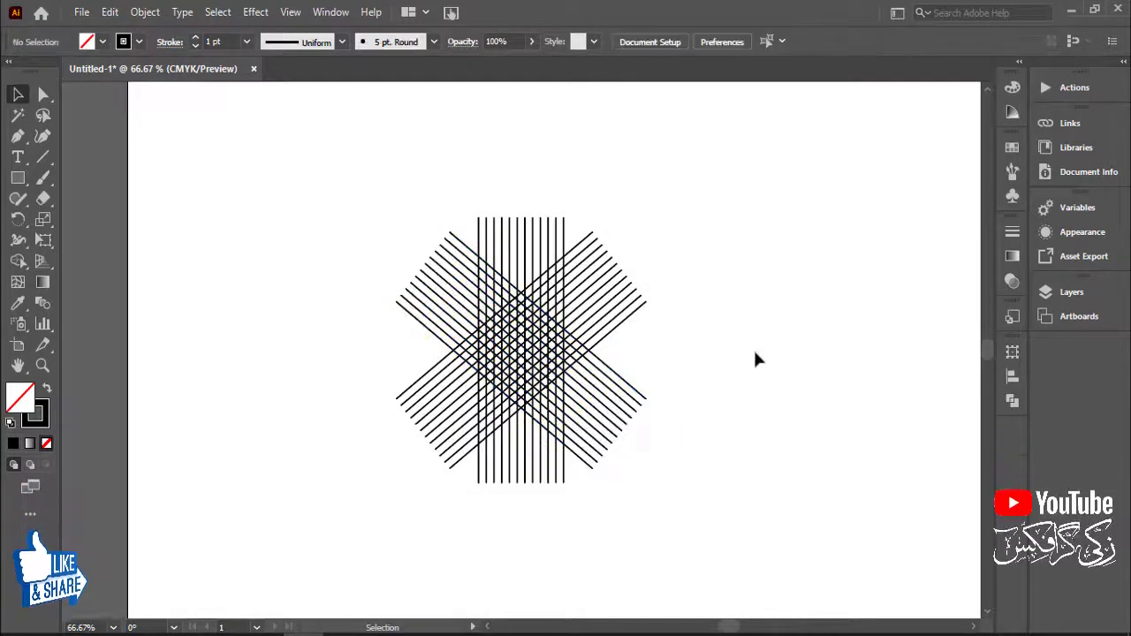
Step: Select all the line groups and set their stroke weight to 0.1 pt
key("ctrl+1")
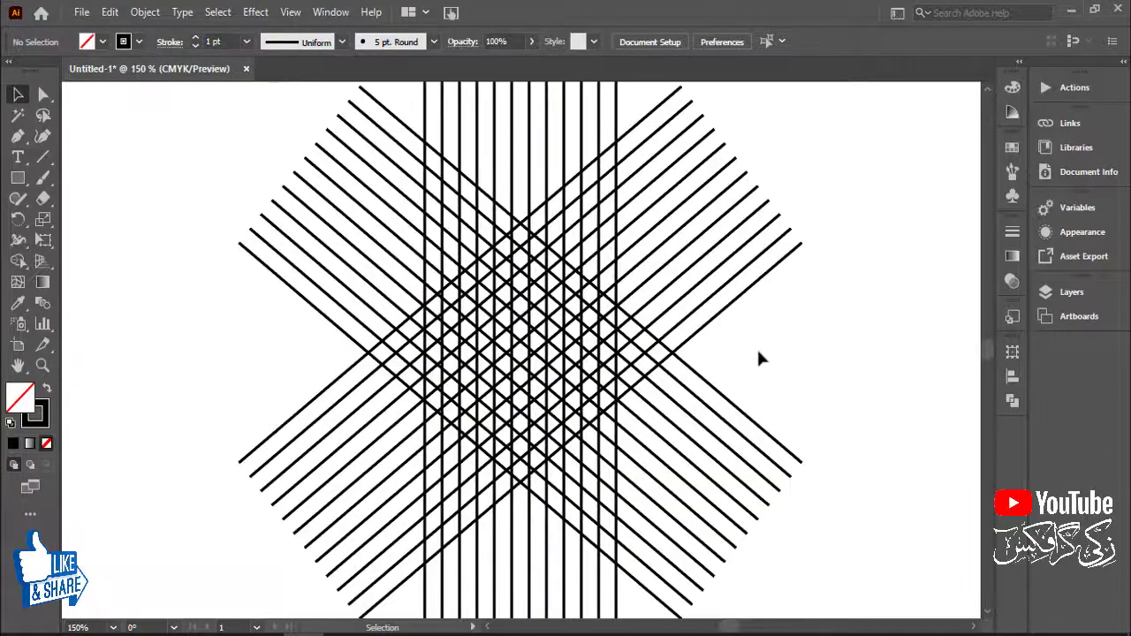
key("ctrl+a")
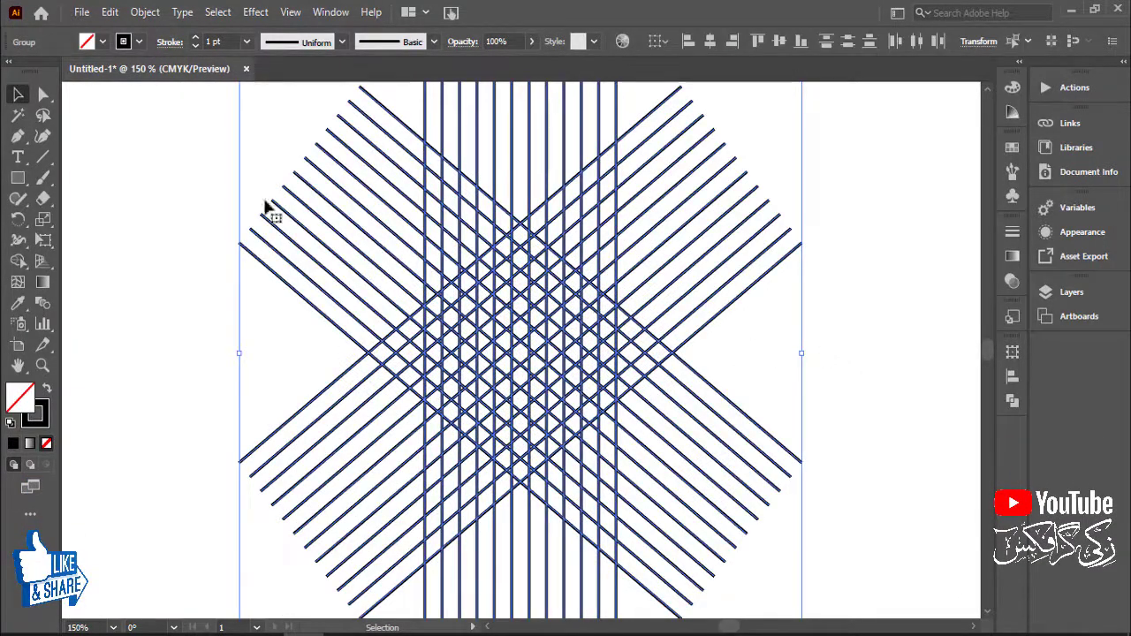
left_click(215, 42)
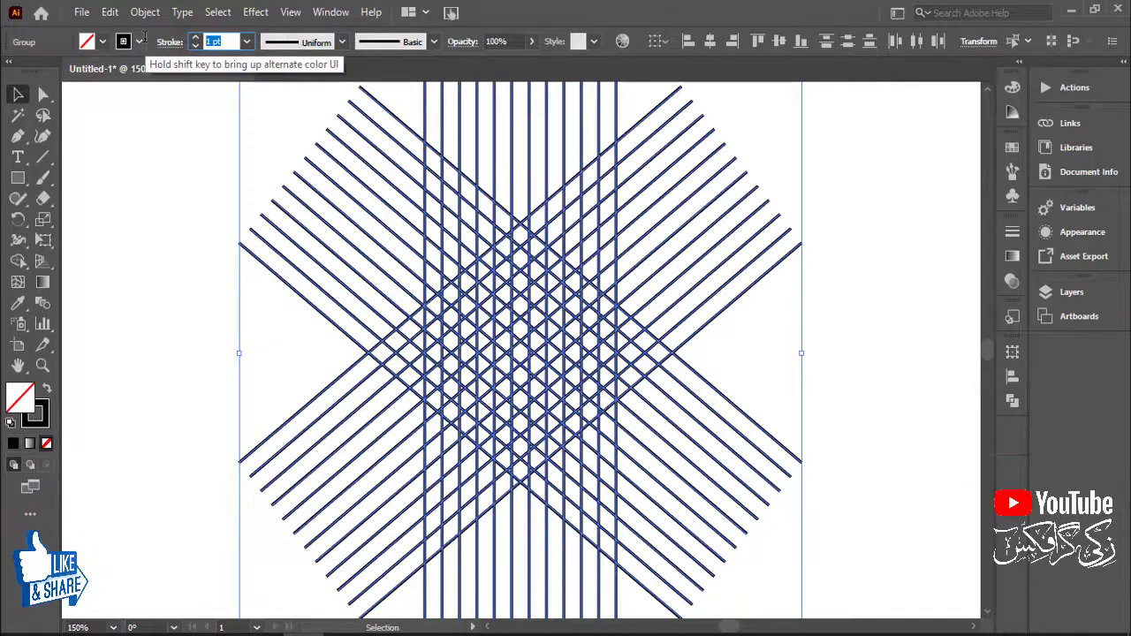
type("0.1")
key("Return")
Step: Using the Shape Builder tool with a black fill, merge one column of grid cells into the M's left vertical leg
key("ctrl+plus")
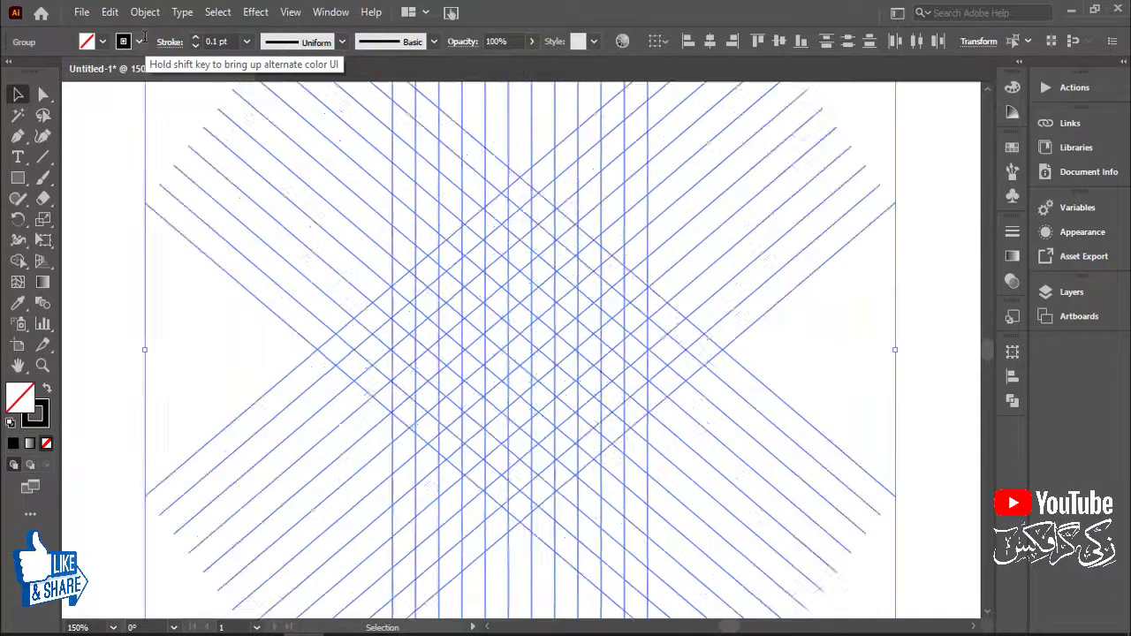
left_click_drag(550, 388, 556, 477)
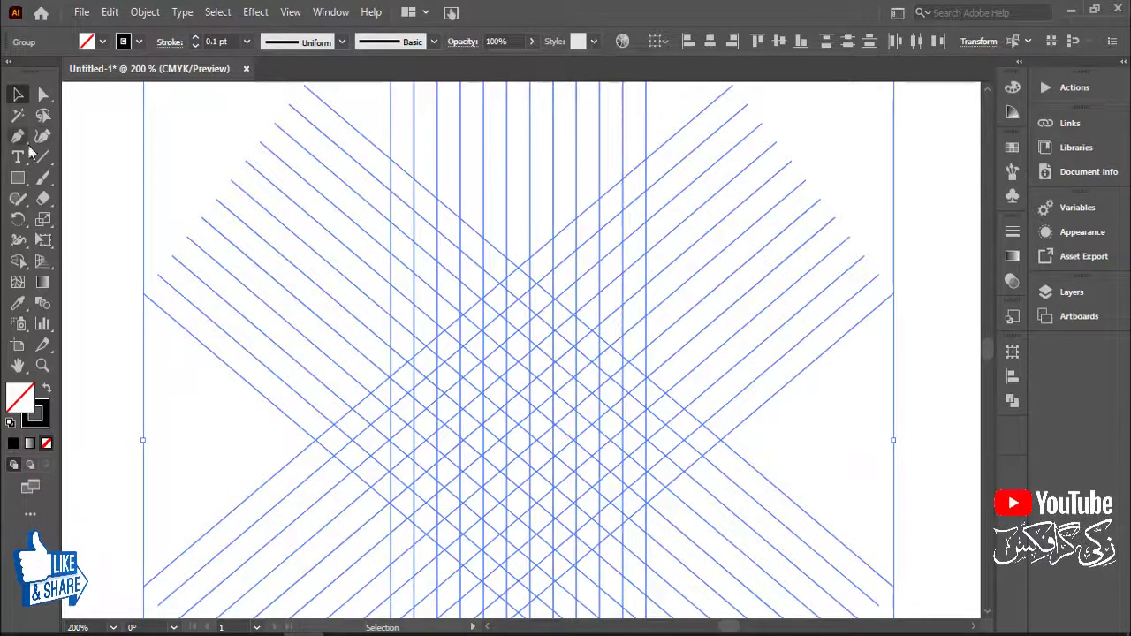
left_click(19, 262)
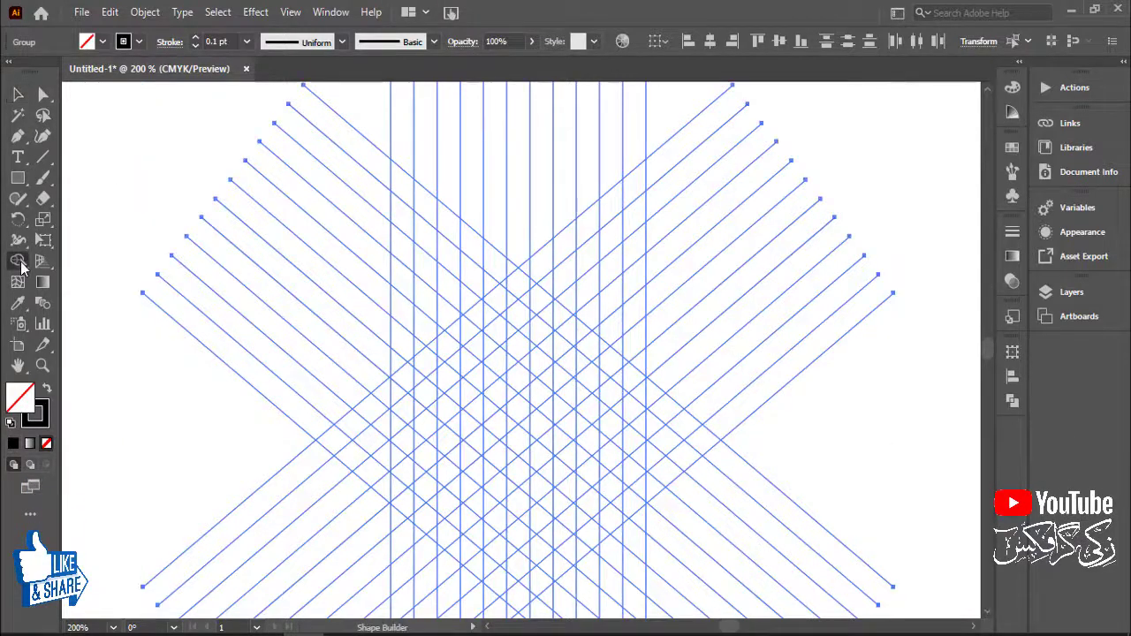
left_click(102, 41)
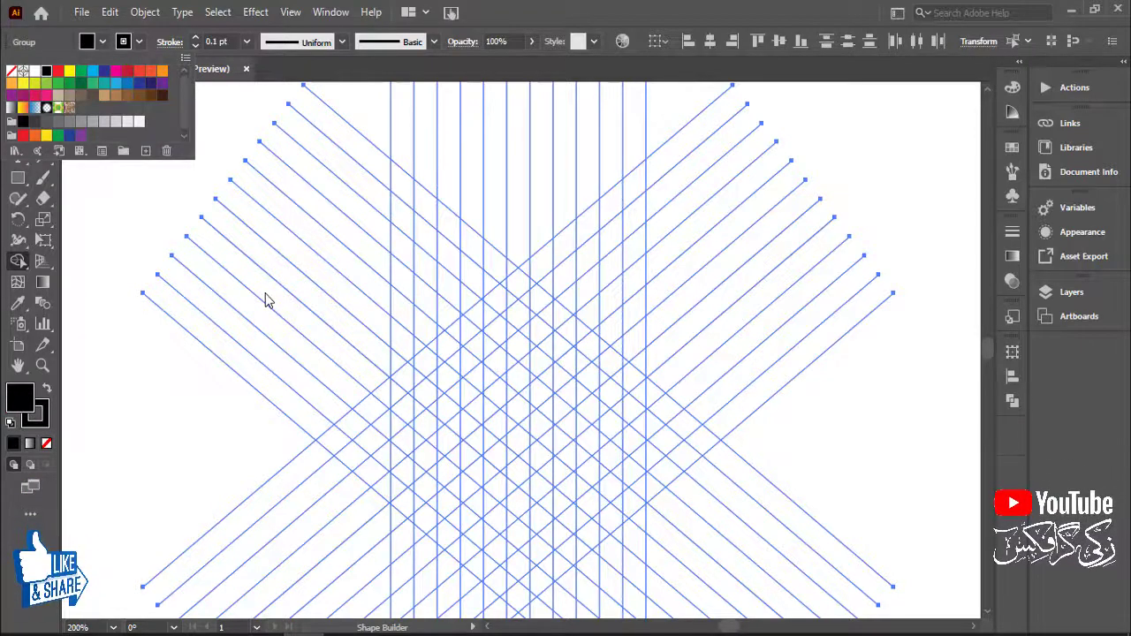
left_click(448, 293)
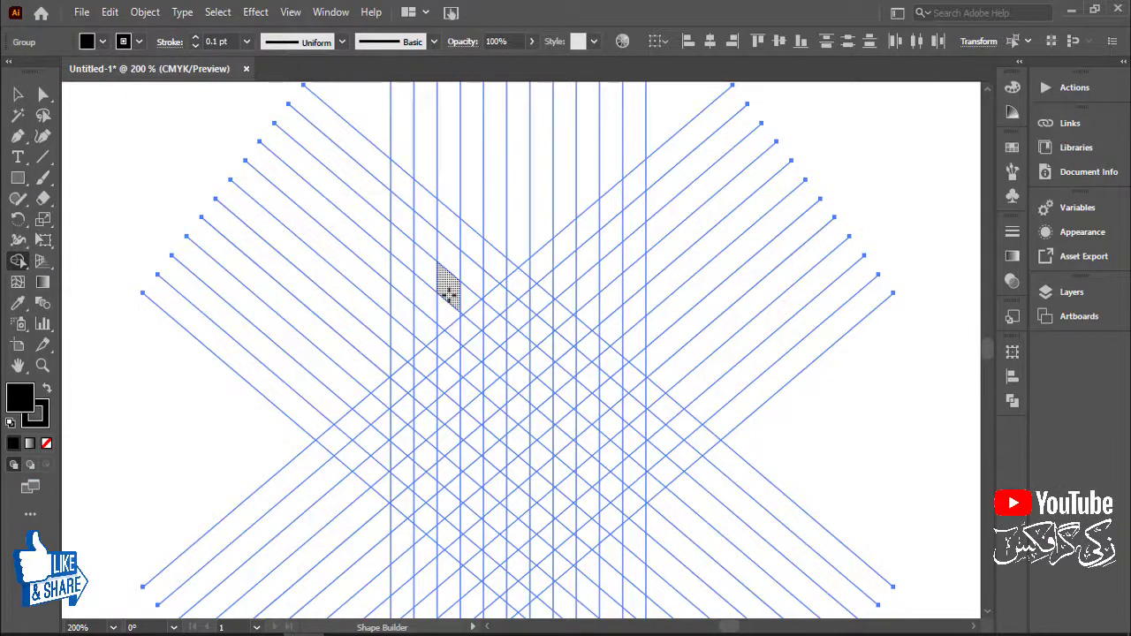
left_click_drag(448, 294, 450, 360)
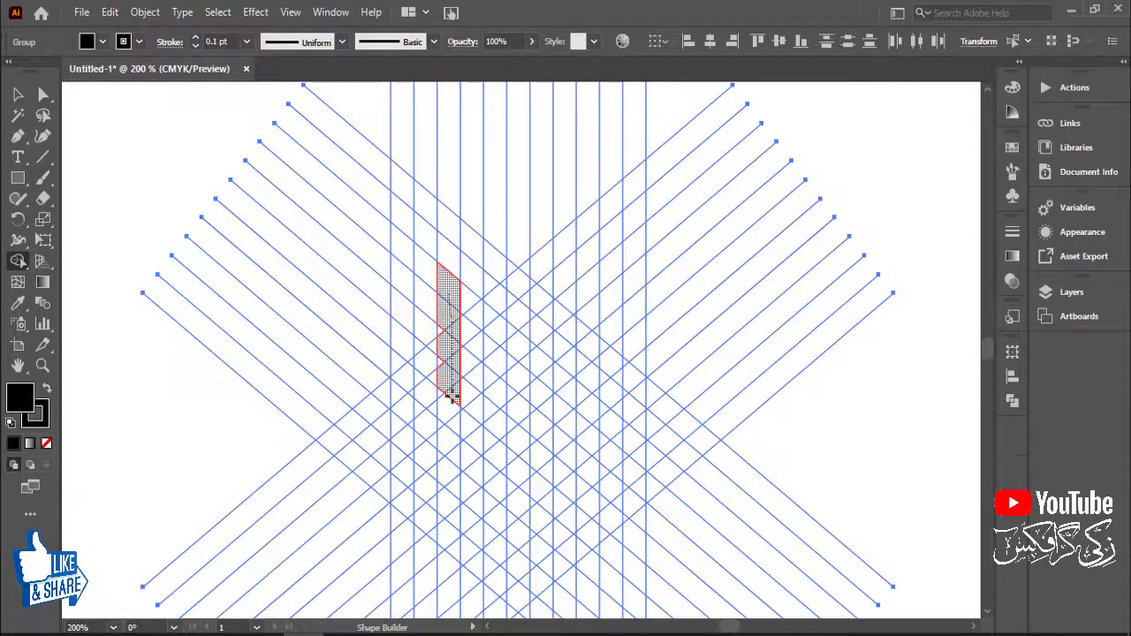
left_click_drag(450, 453, 450, 452)
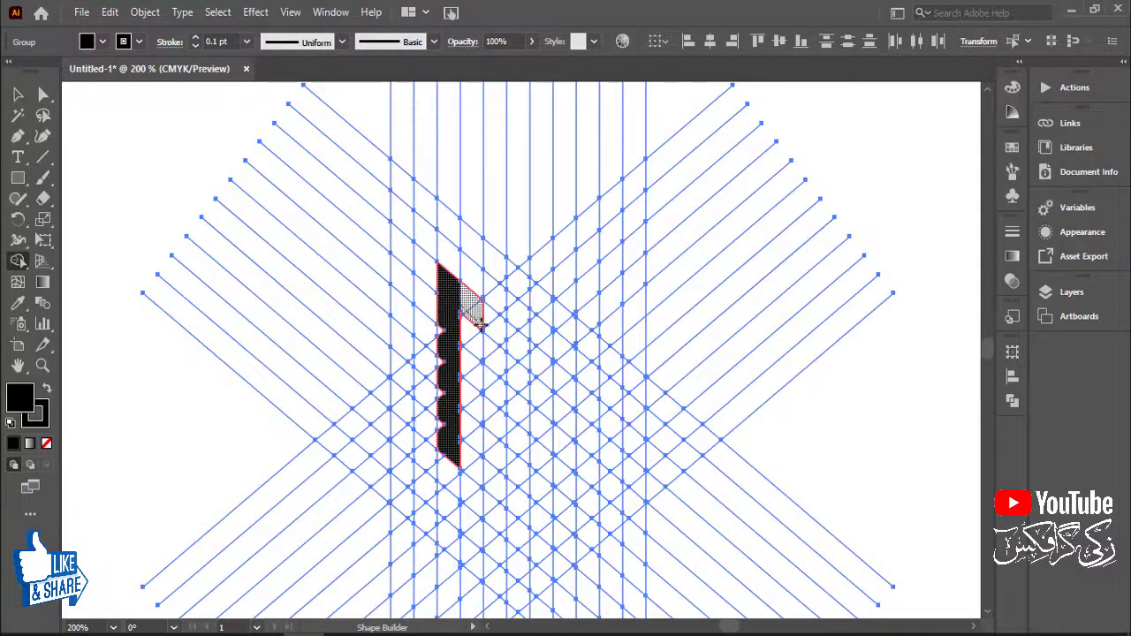
Step: Merge the grid cells along the M's two diagonals and down its right leg with the Shape Builder
left_click_drag(478, 323, 520, 351)
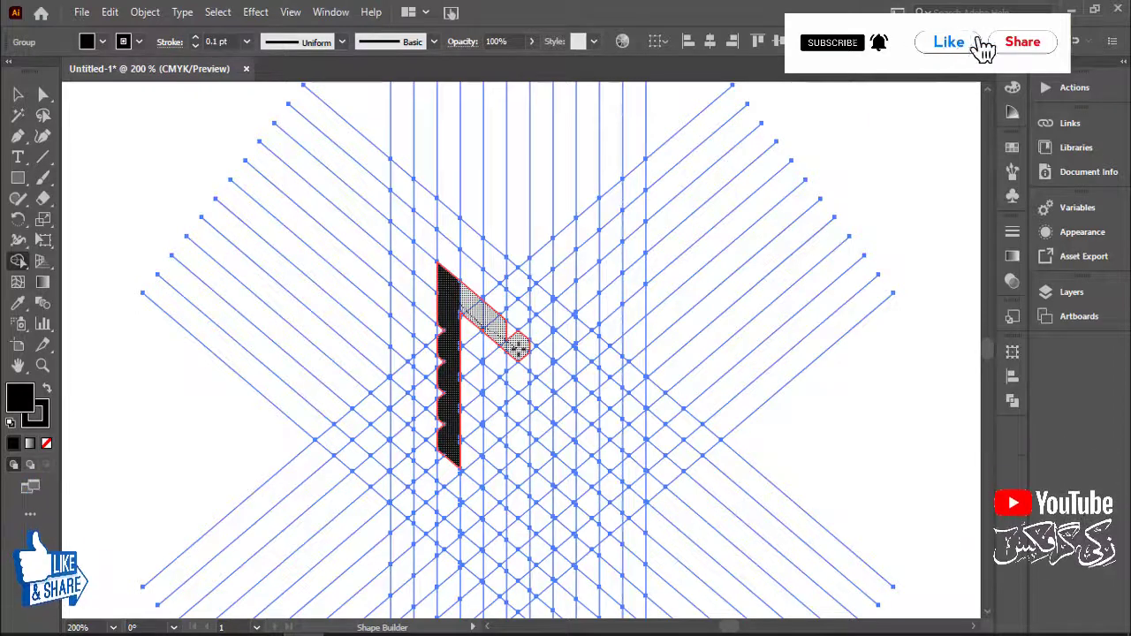
left_click_drag(519, 350, 521, 352)
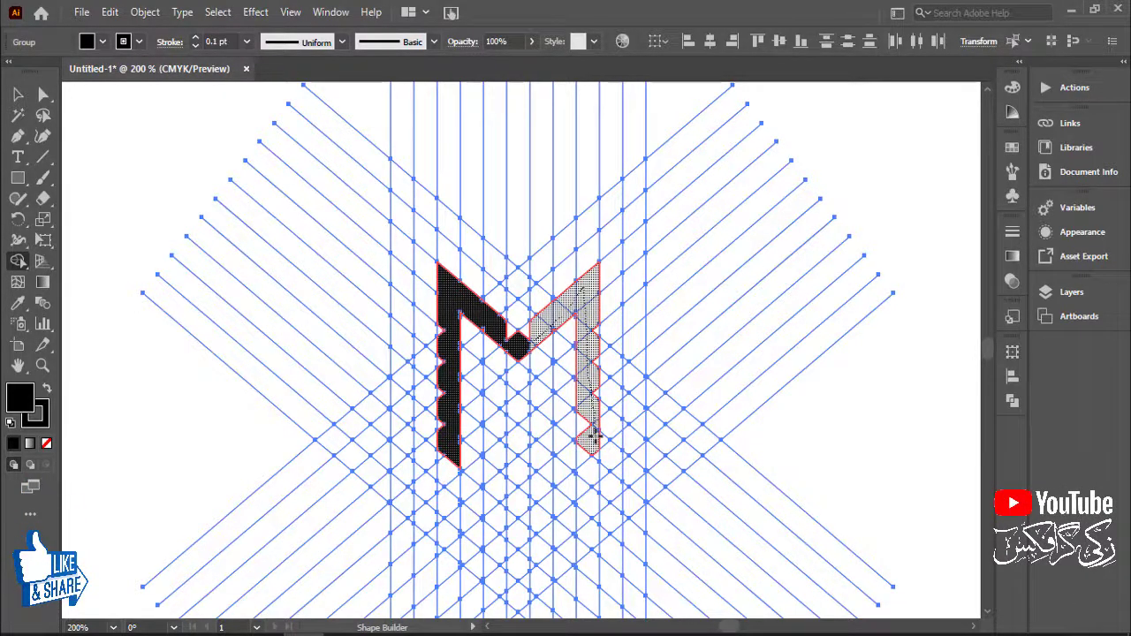
left_click_drag(599, 440, 595, 451)
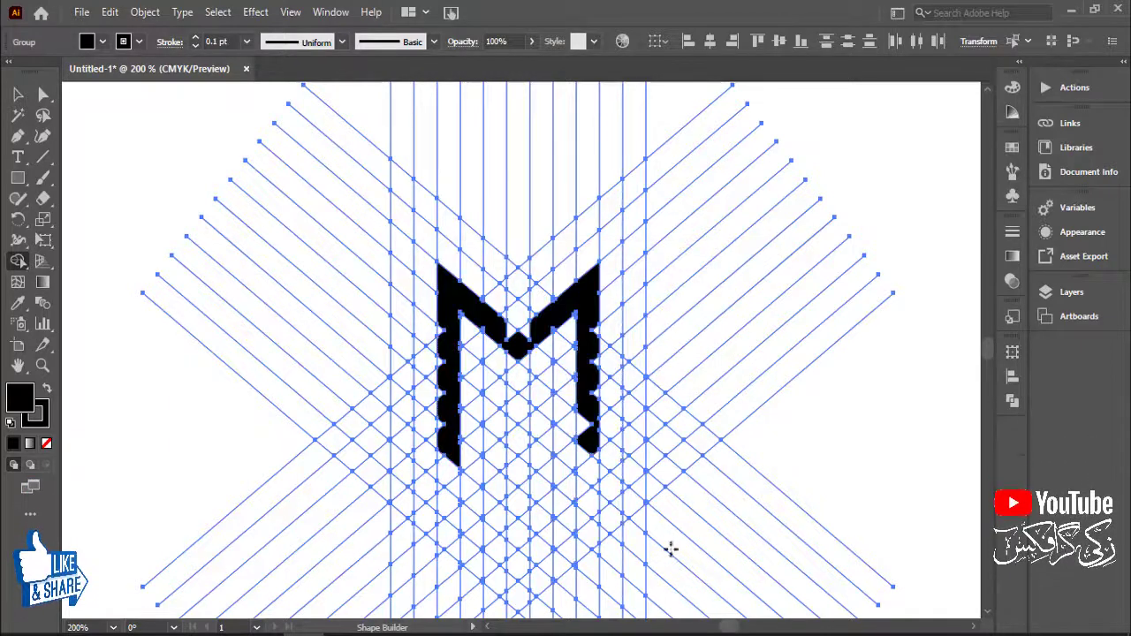
Step: Fill the leftover gaps on both sides of the valley where the M's diagonals meet
key("ctrl+plus")
key("ctrl+plus")
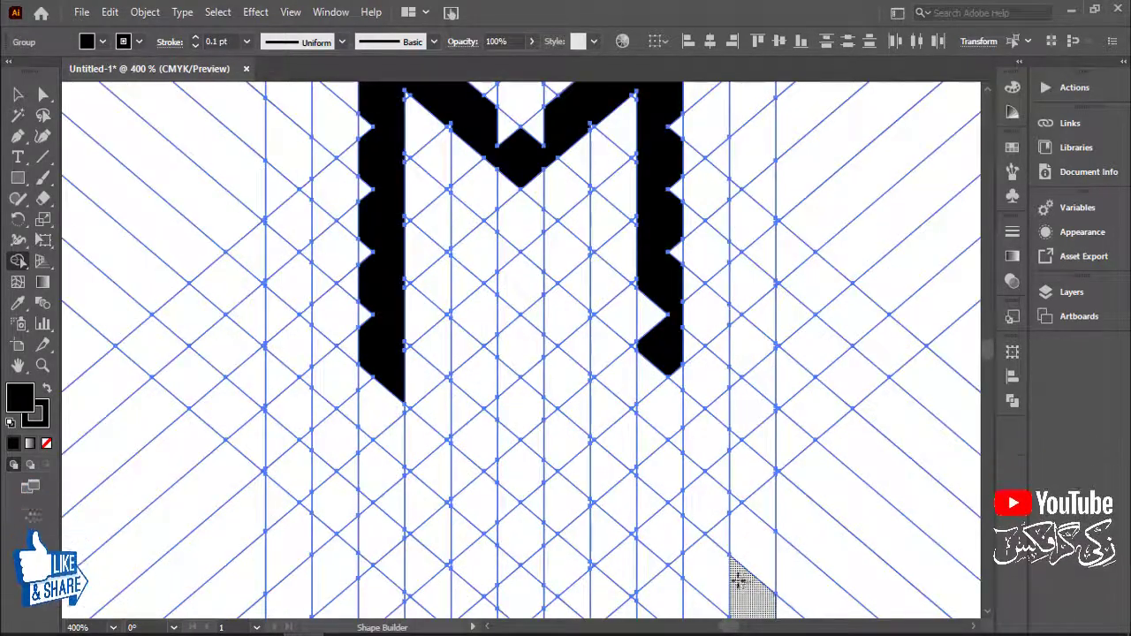
key("space")
left_click_drag(622, 261, 626, 433)
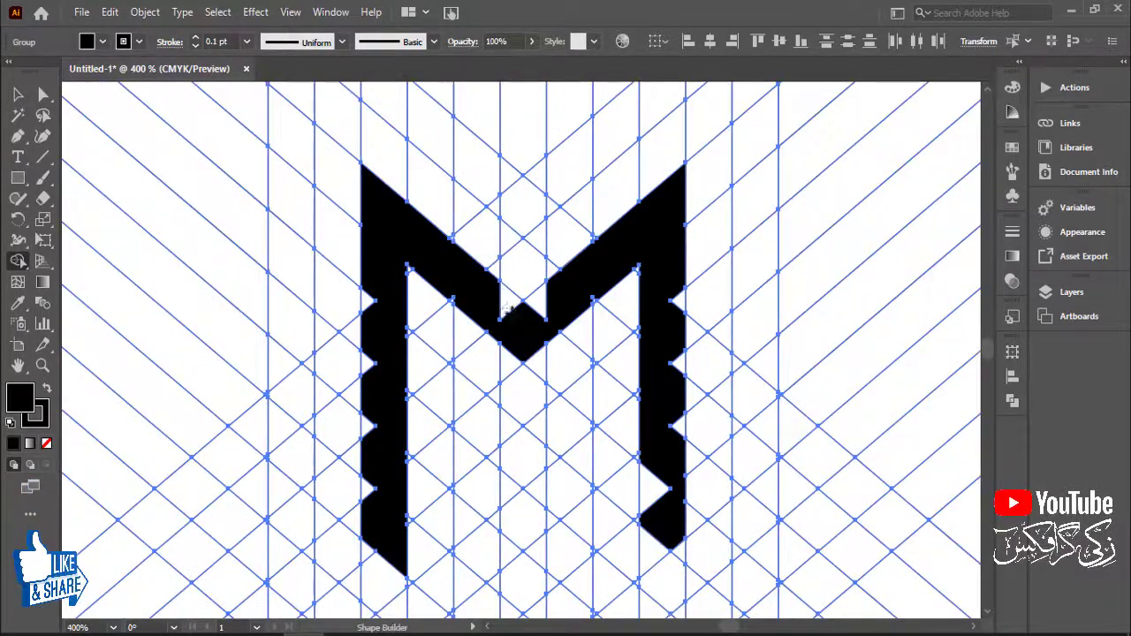
key("space")
left_click_drag(541, 341, 545, 223)
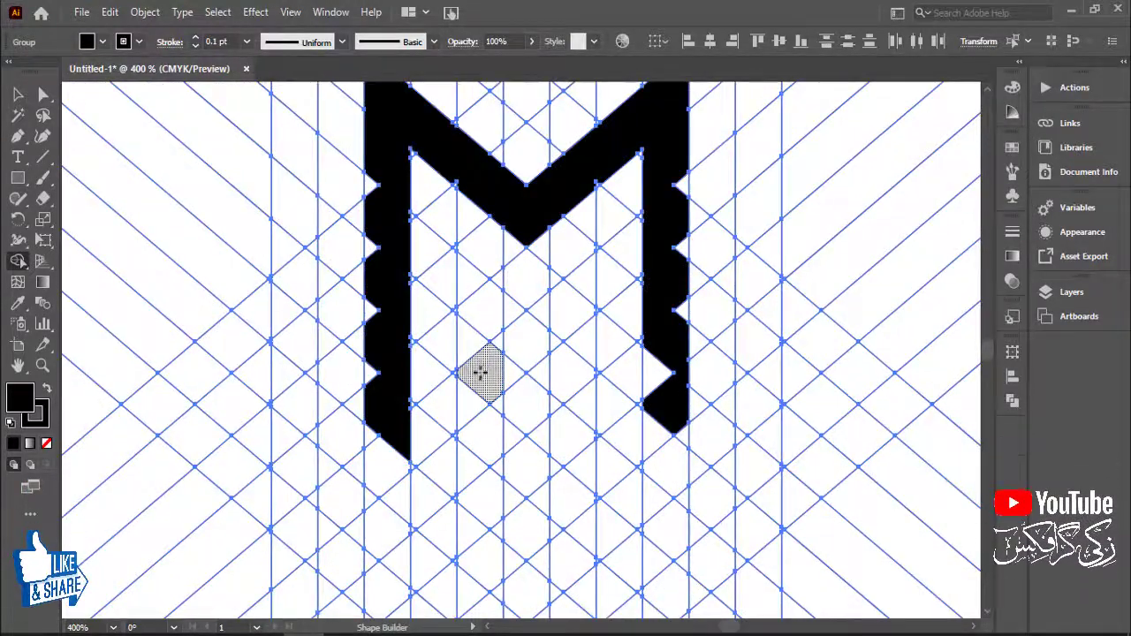
Step: Merge a second V-shaped band one cell below the M's diagonals, extending past both outer legs as wings
left_click_drag(497, 358, 480, 497)
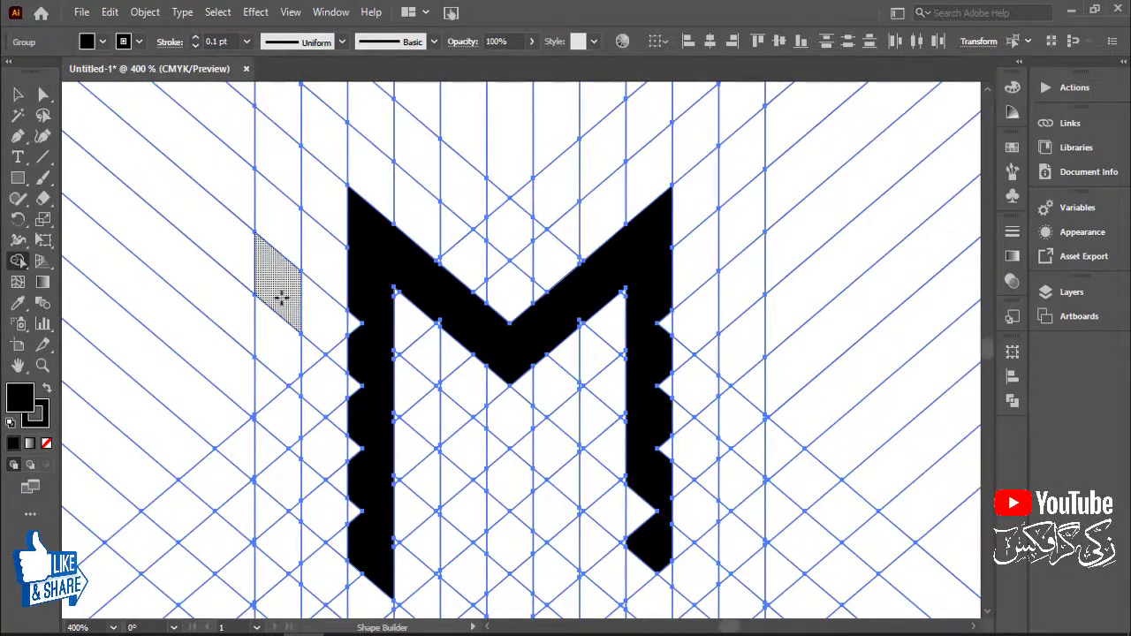
mouse_move(278, 292)
left_mouse_down()
mouse_move(514, 480)
mouse_move(717, 303)
left_mouse_up()
left_click_drag(751, 254, 702, 314)
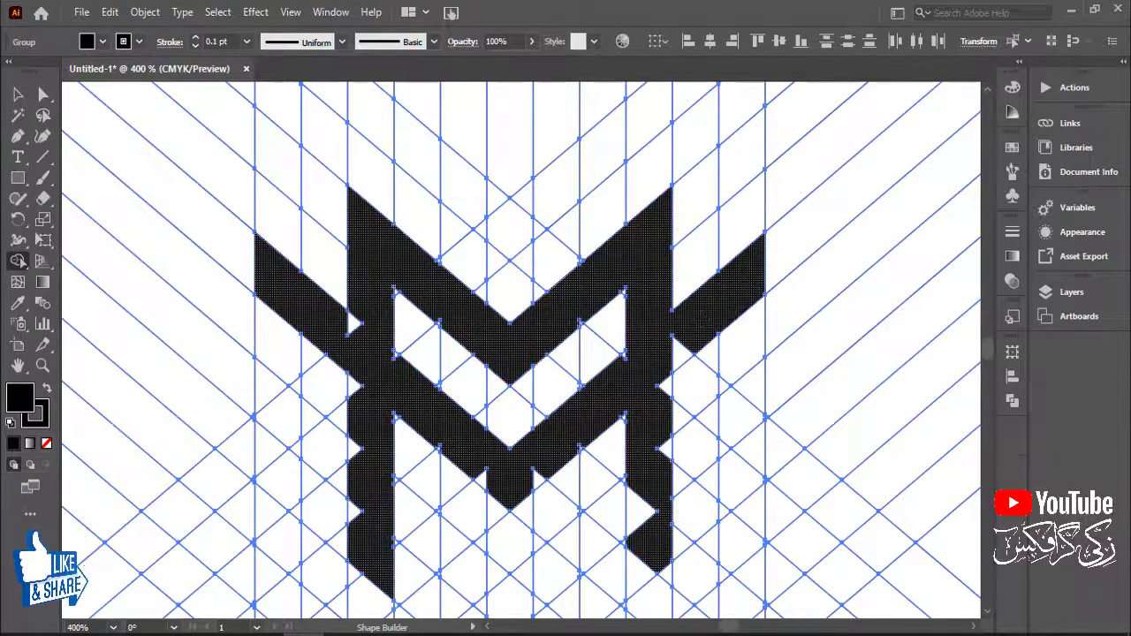
Step: Merge two inner vertical legs downward from the lower V band, one on each side of its point
scroll(651, 227, "down", 5)
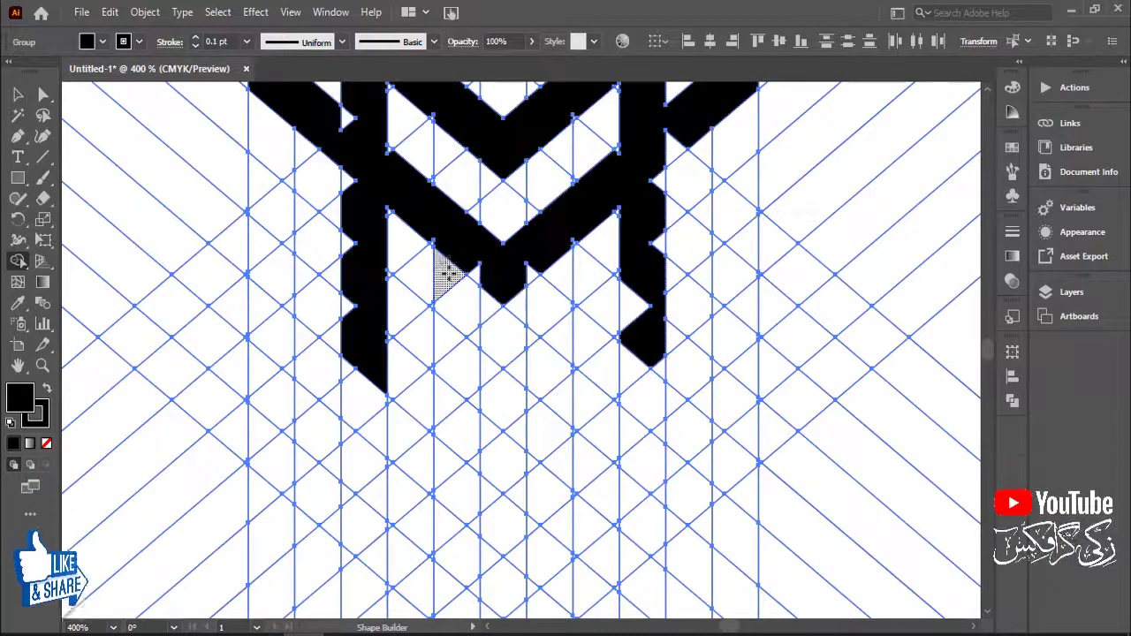
mouse_move(446, 270)
left_mouse_down()
mouse_move(449, 254)
mouse_move(447, 454)
left_mouse_up()
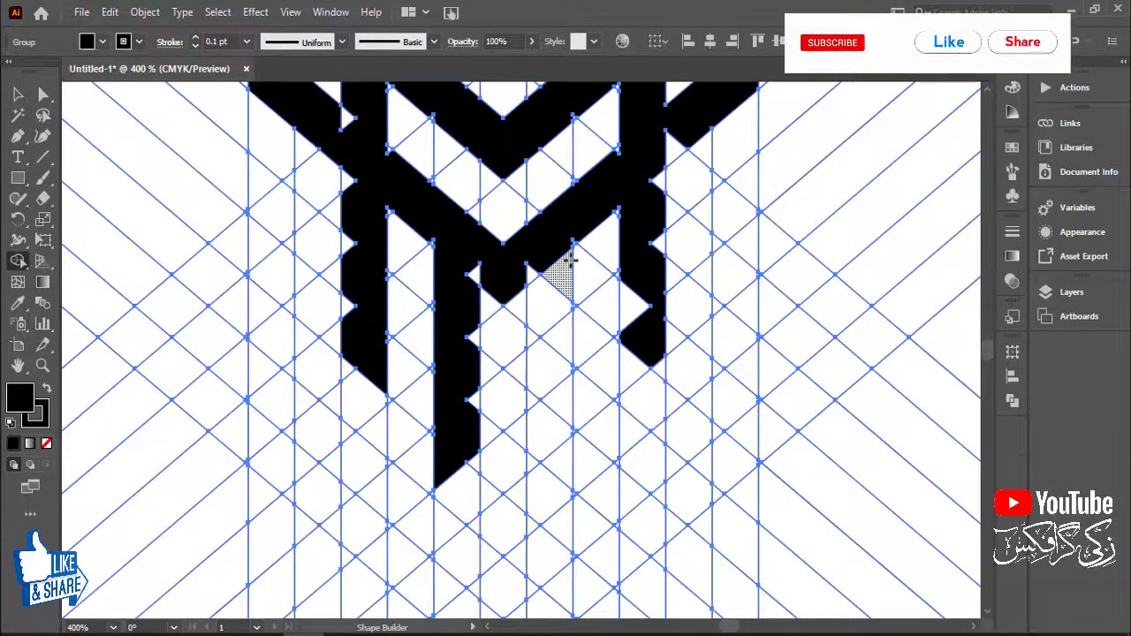
left_click_drag(562, 254, 562, 463)
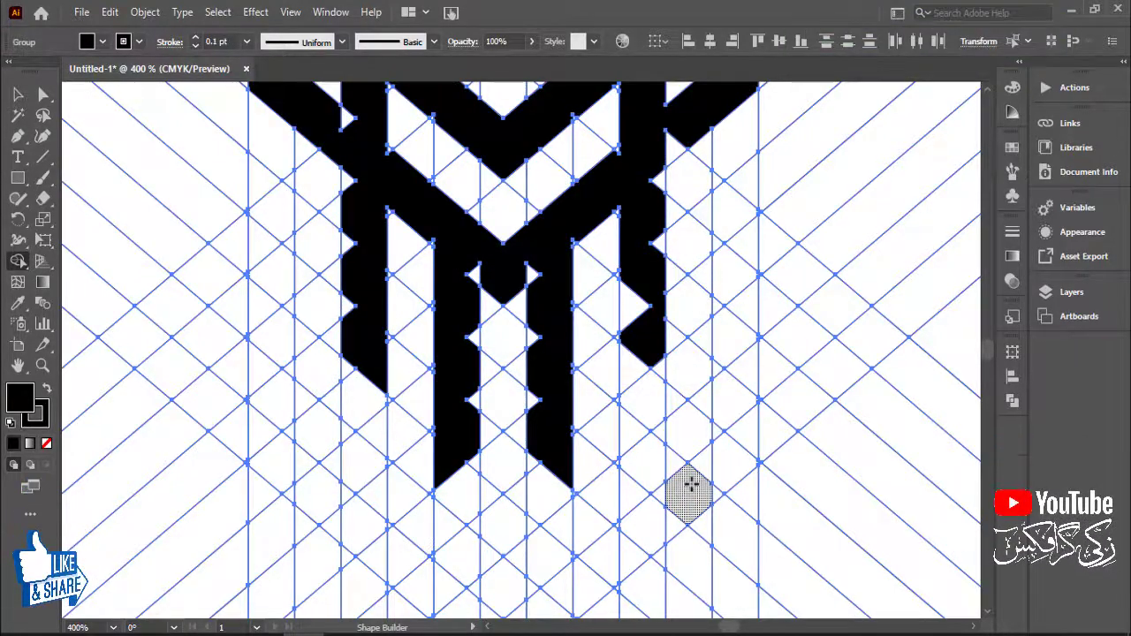
Step: Fill the small triangular notches along the facing edges of the two inner legs
scroll(690, 484, "up", 2)
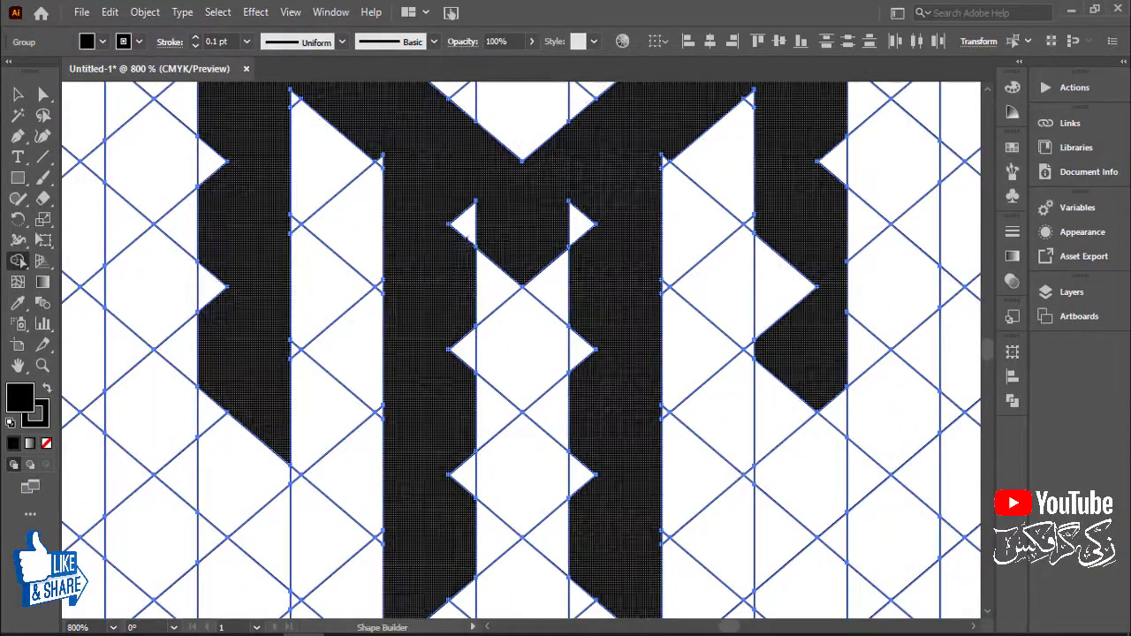
left_click(464, 226)
left_click(581, 222)
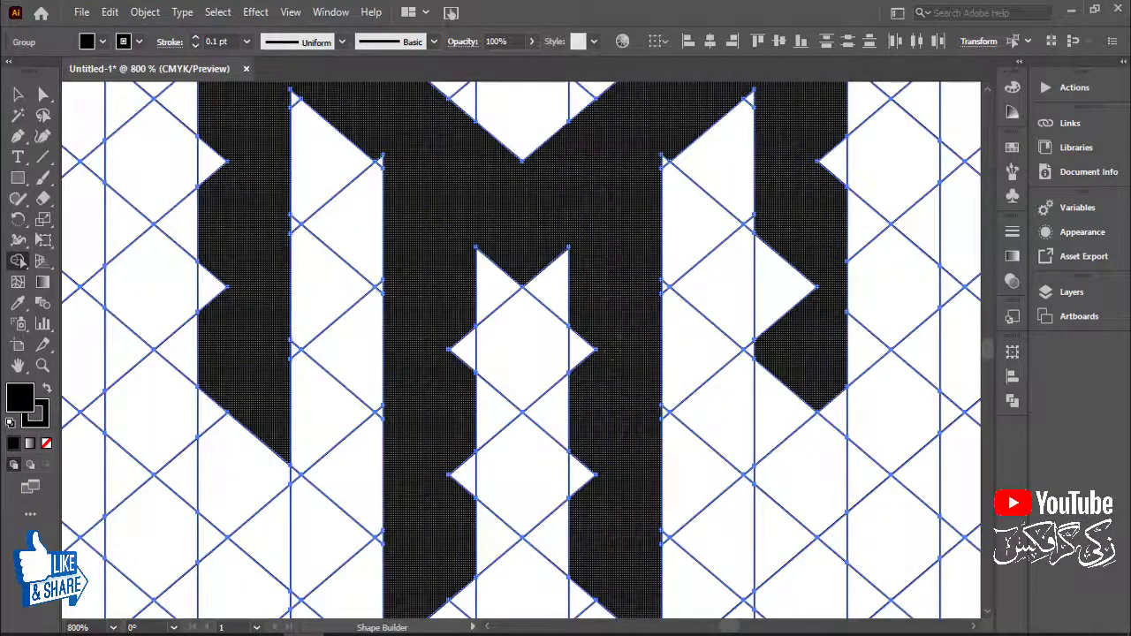
left_click(583, 351)
left_click(583, 477)
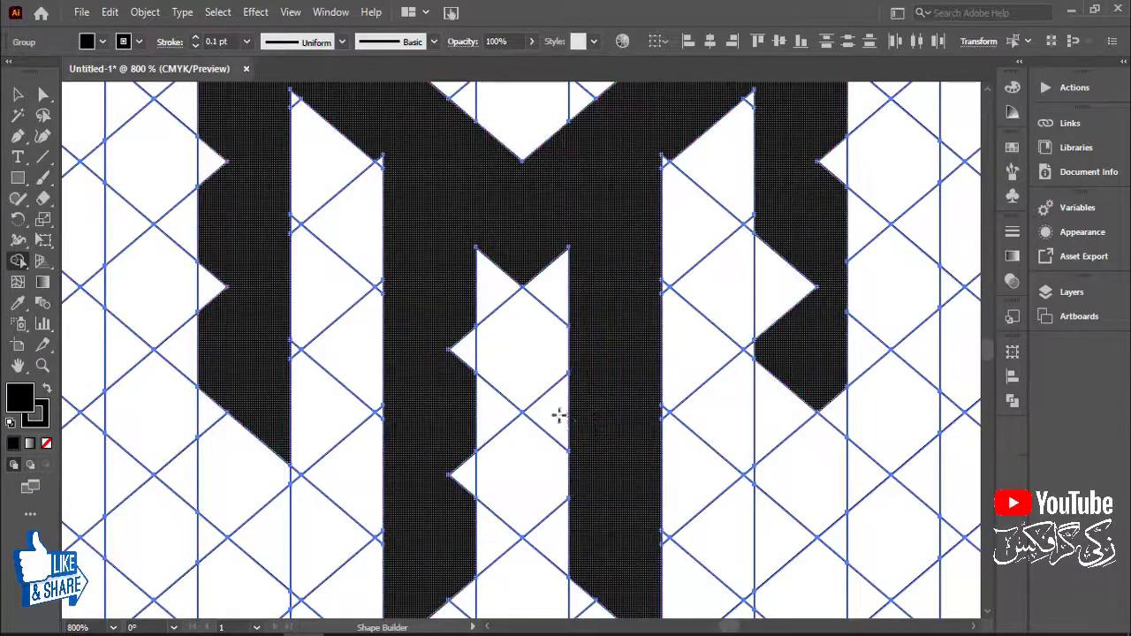
left_click_drag(462, 346, 462, 477)
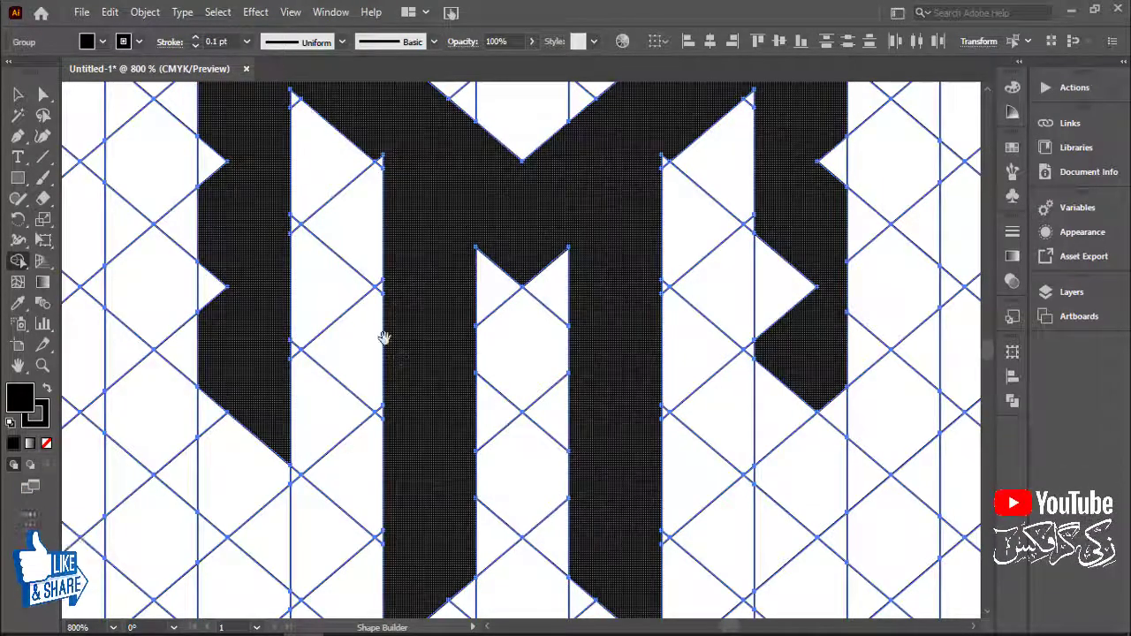
Step: Fill the triangular notches along the outer edge of the M's left outer leg
left_click_drag(282, 253, 524, 330)
left_click_drag(448, 371, 449, 375)
left_click_drag(486, 243, 492, 561)
left_click_drag(463, 478, 457, 311)
left_click_drag(475, 398, 206, 328)
Step: Fill the triangular notches along both edges of the M's right outer leg and complete its slanted bottom end
left_click_drag(316, 402, 182, 278)
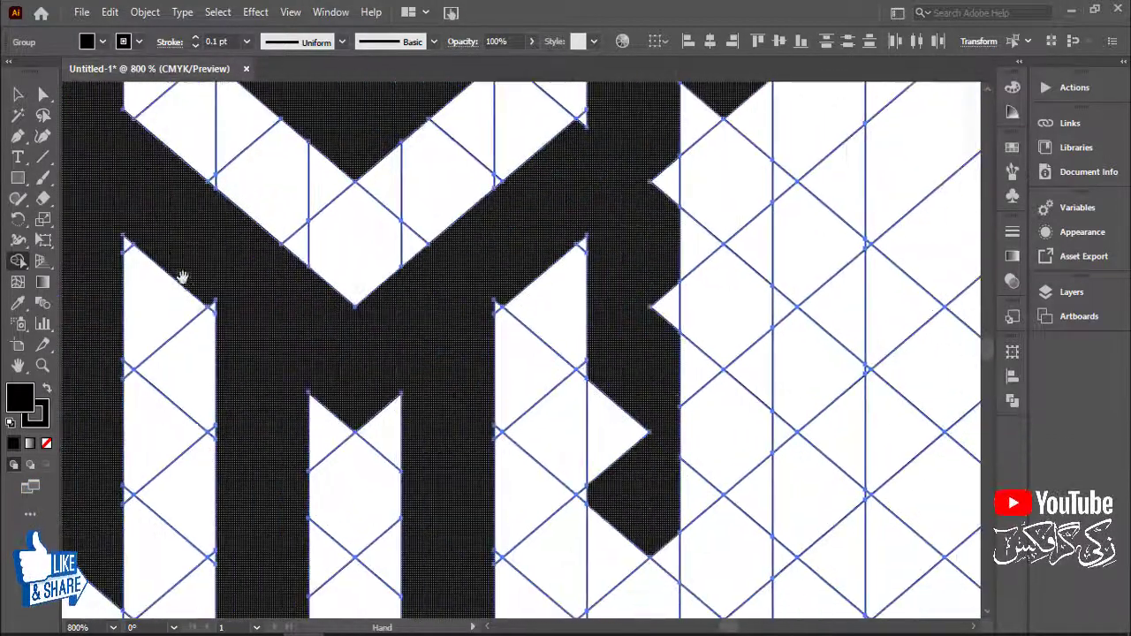
left_click_drag(367, 349, 216, 329)
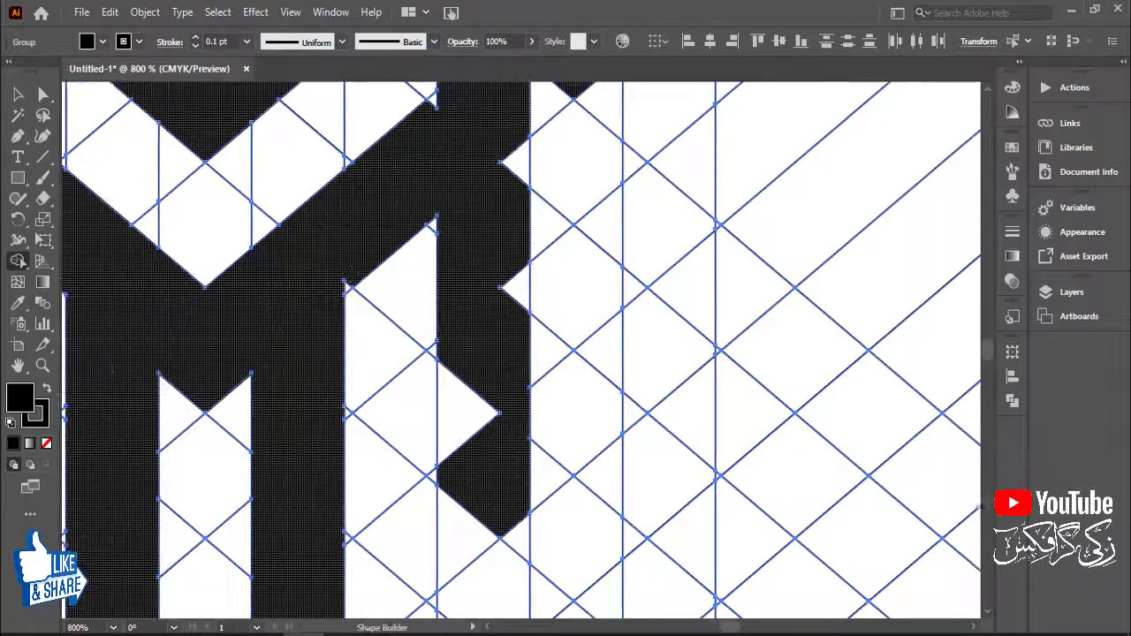
left_click_drag(482, 203, 460, 188)
left_click_drag(481, 264, 490, 452)
left_click_drag(522, 288, 523, 513)
left_click_drag(508, 552, 515, 332)
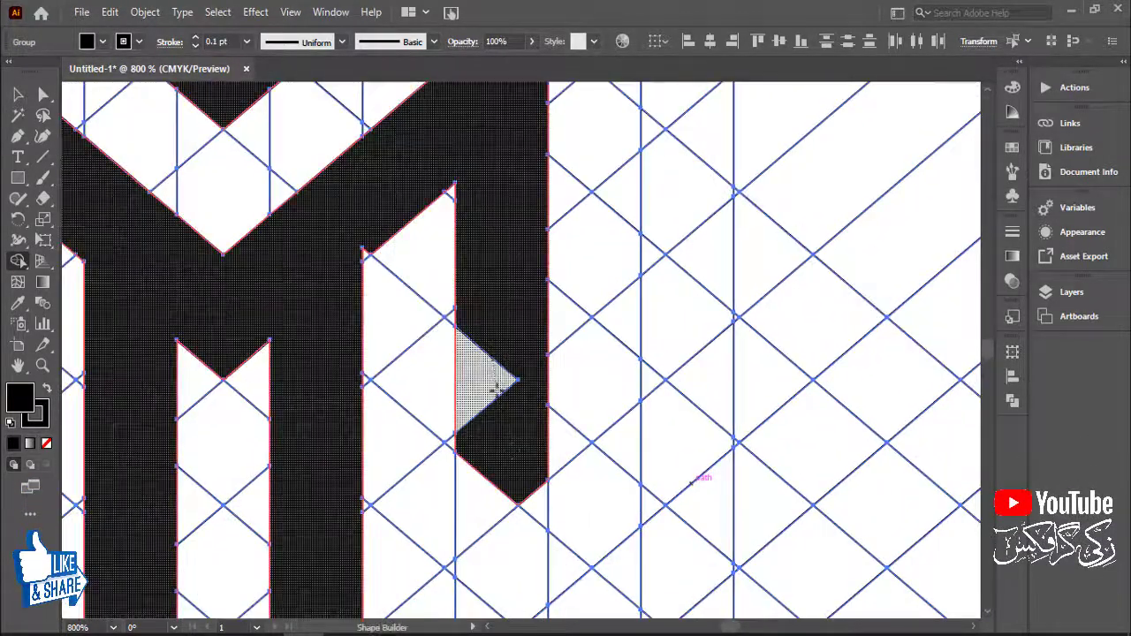
left_click_drag(539, 494, 538, 509)
Step: Fill the triangular gap under the right wing where it joins the M's right outer leg
left_click_drag(503, 207, 549, 606)
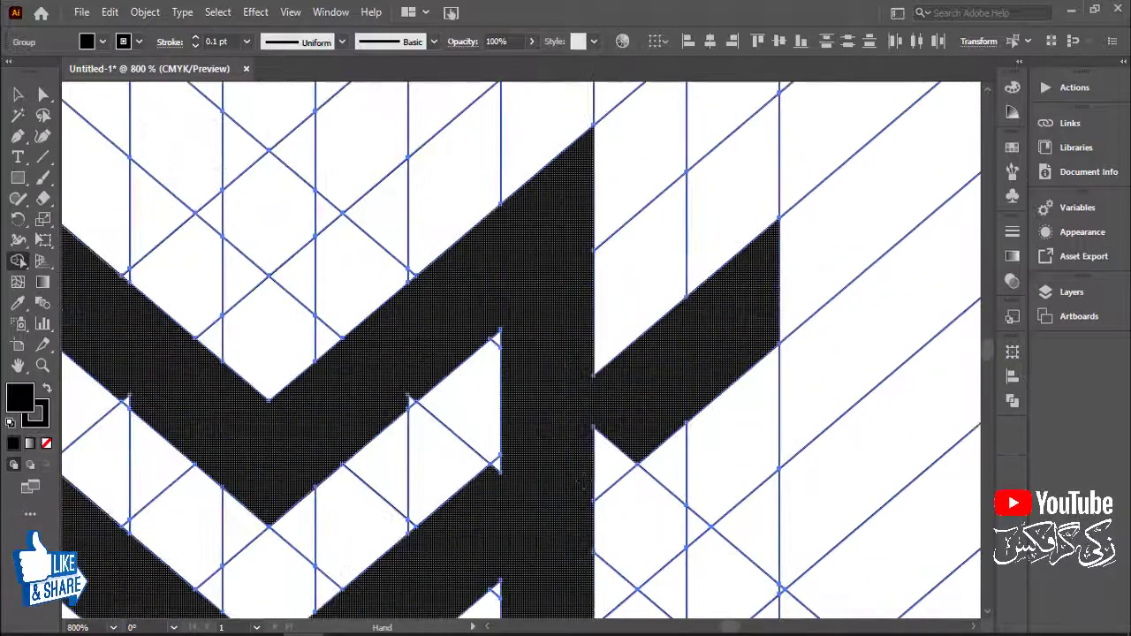
left_click_drag(576, 472, 601, 450)
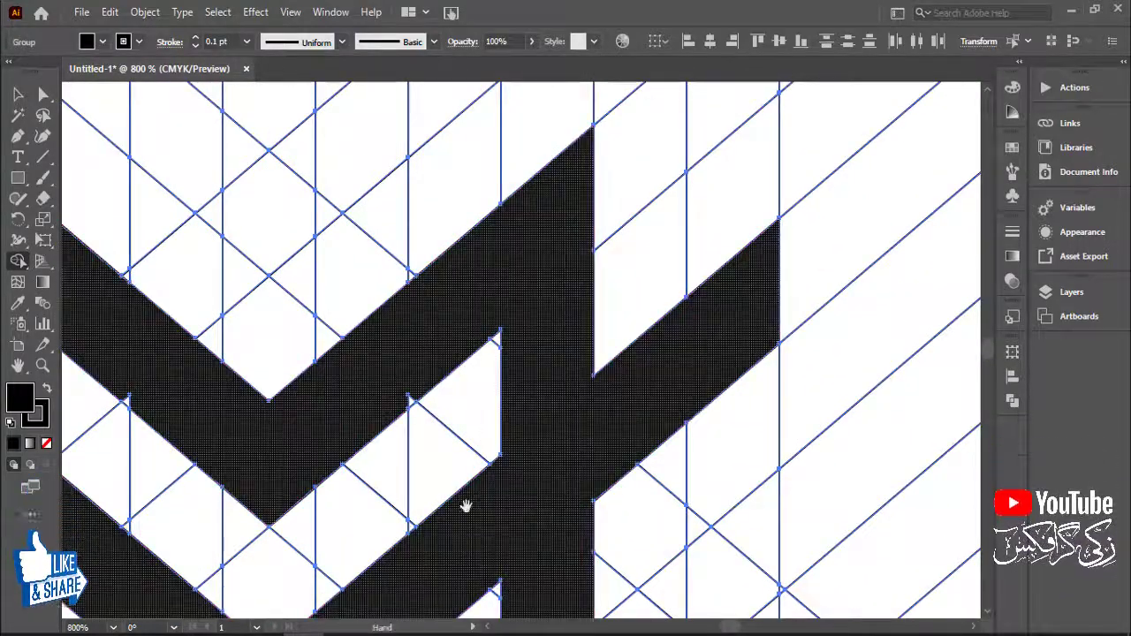
left_click_drag(462, 504, 686, 415)
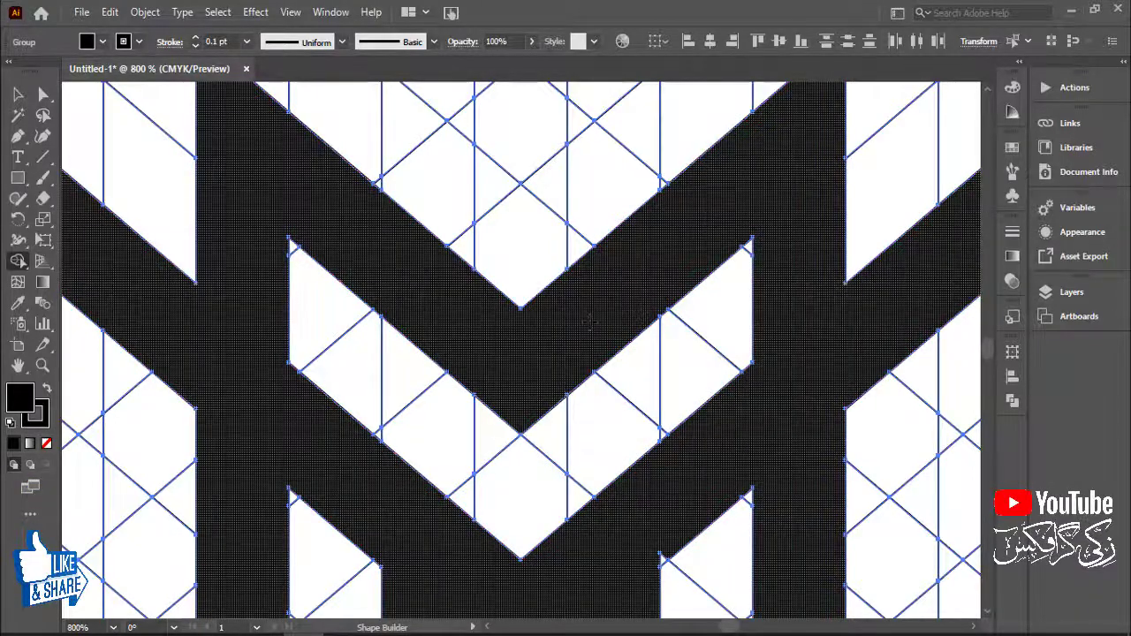
Step: Examine the whole monogram against the line grid for leftover gaps
key("ctrl+minus")
key("ctrl+minus")
key("ctrl+minus")
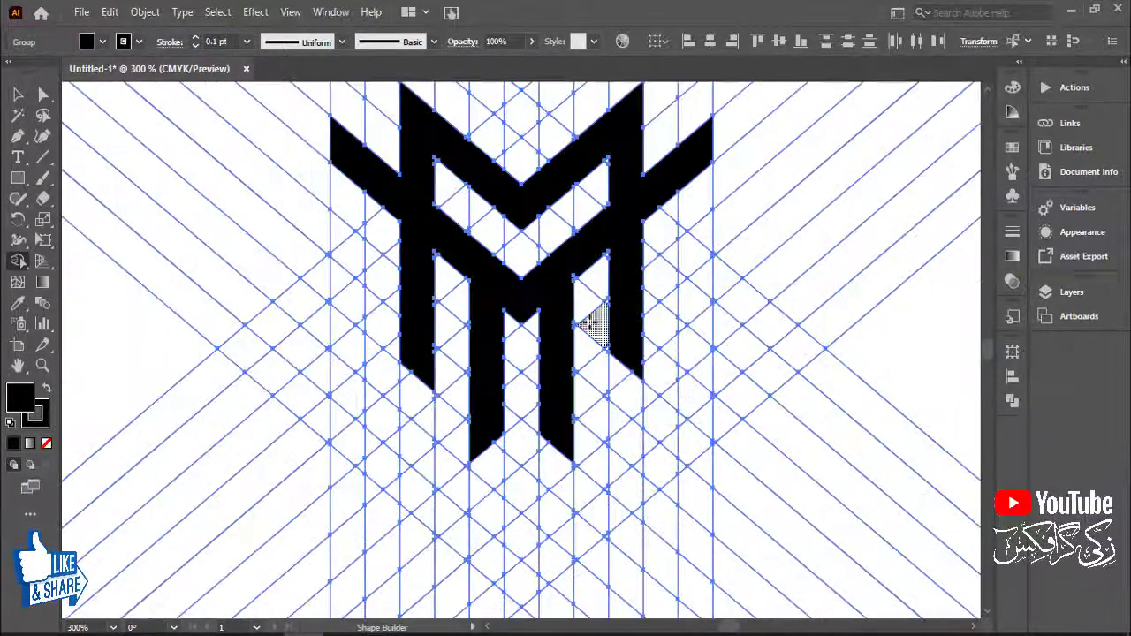
left_click_drag(545, 460, 631, 521)
left_click_drag(424, 338, 749, 523)
key("ctrl+minus")
key("ctrl+minus")
left_click(19, 95)
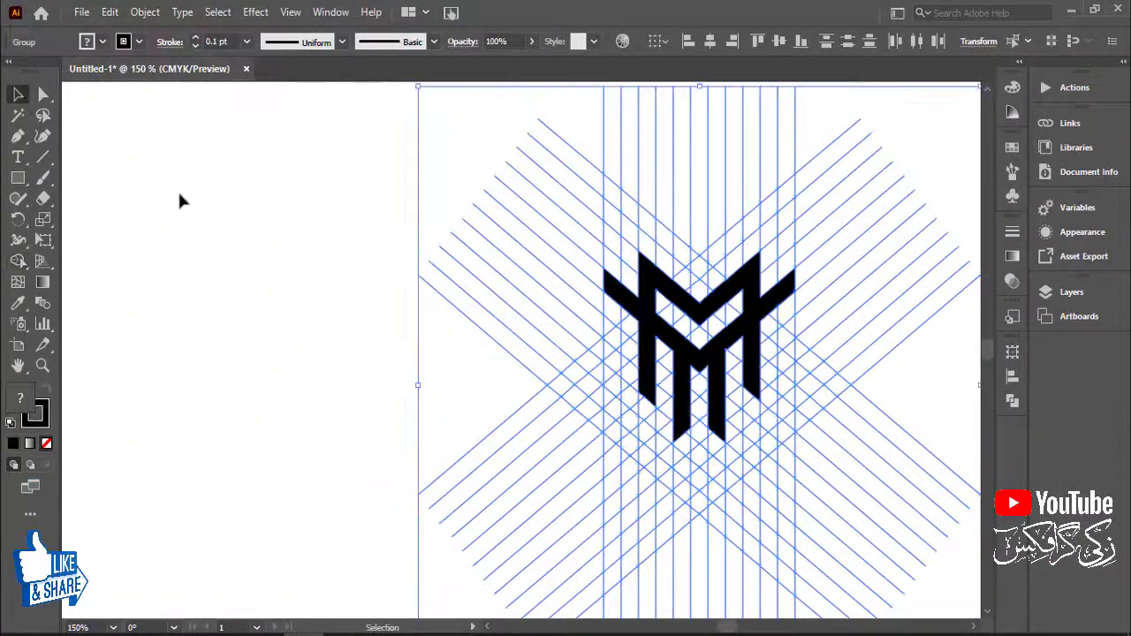
left_click(179, 200)
left_click(701, 375)
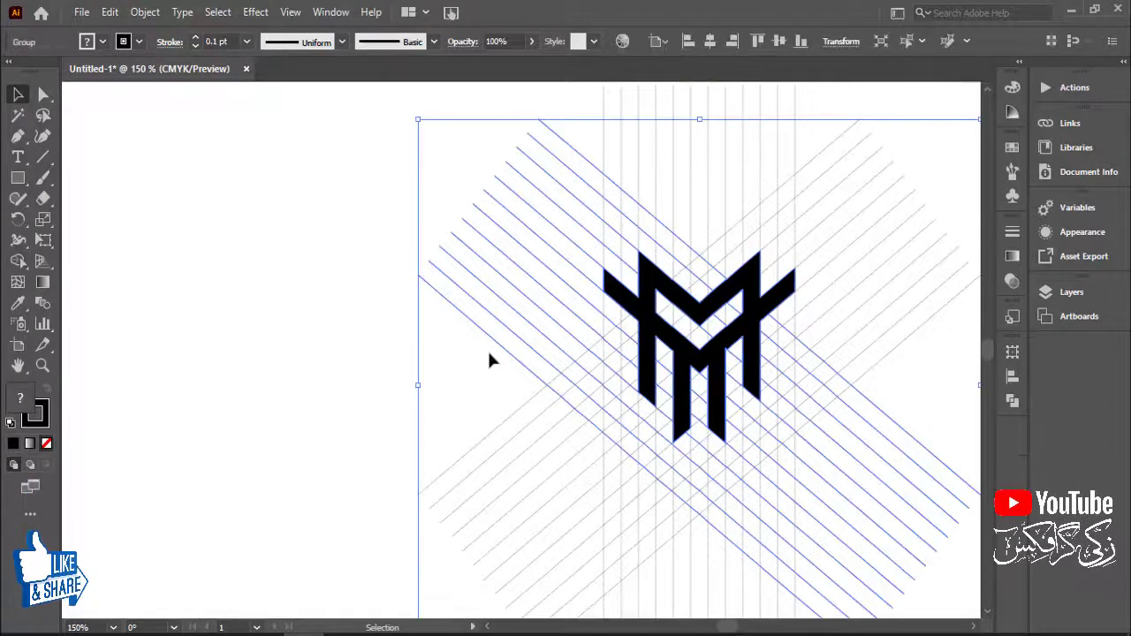
Step: Fill the tiny notch at the top outer corner of the right inner leg with the Shape Builder tool
key("ctrl+equal")
key("ctrl+equal")
key("ctrl+equal")
key("ctrl+equal")
key("ctrl+equal")
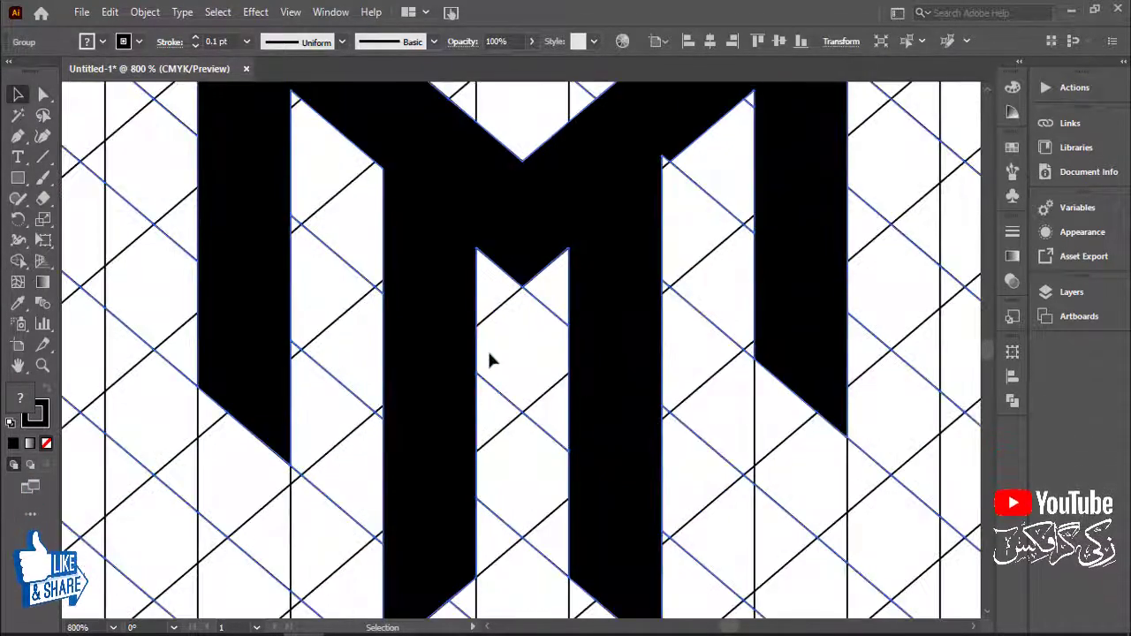
left_click_drag(671, 301, 554, 436)
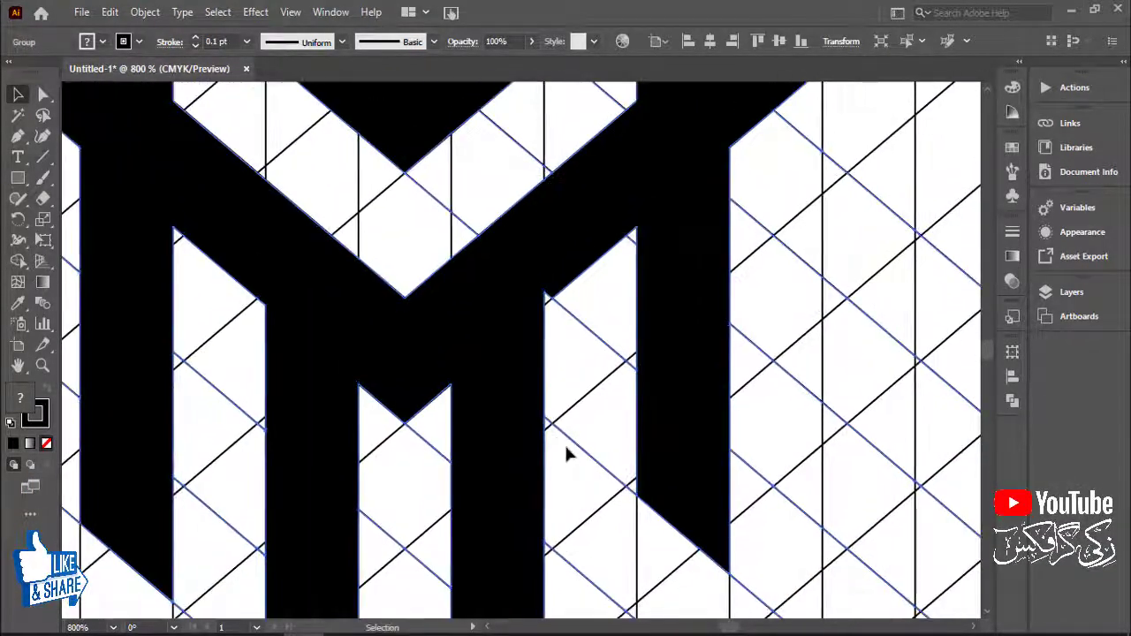
key("ctrl+a")
key("shift+m")
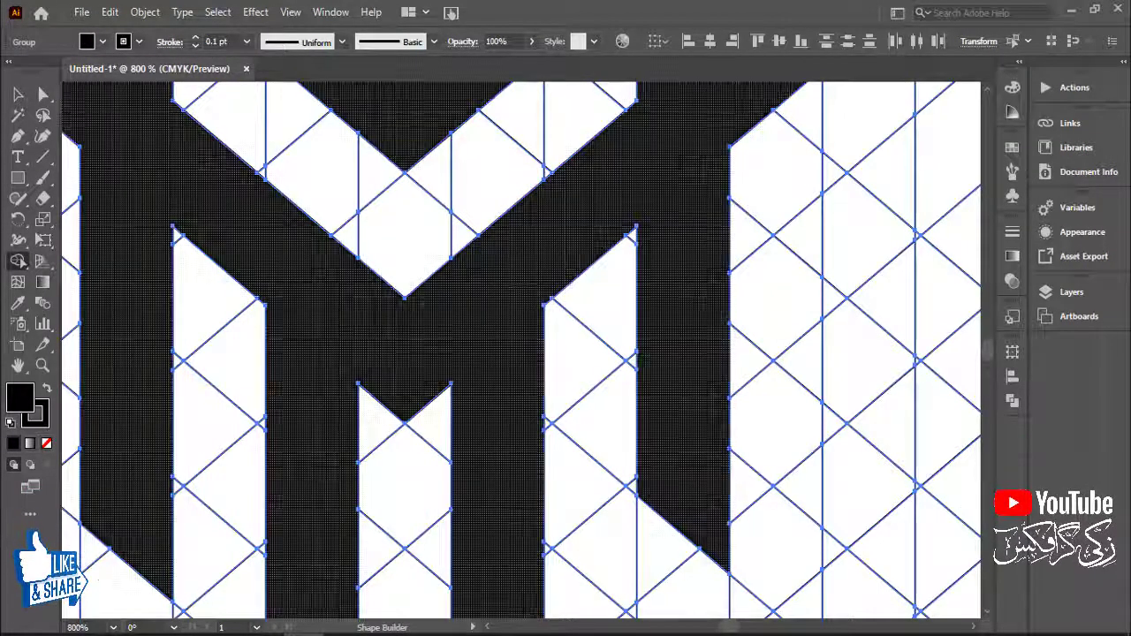
mouse_move(469, 280)
left_mouse_down()
mouse_move(633, 550)
mouse_move(677, 585)
mouse_move(677, 522)
mouse_move(579, 189)
mouse_move(450, 151)
mouse_move(373, 499)
mouse_move(374, 598)
mouse_move(584, 600)
left_mouse_up()
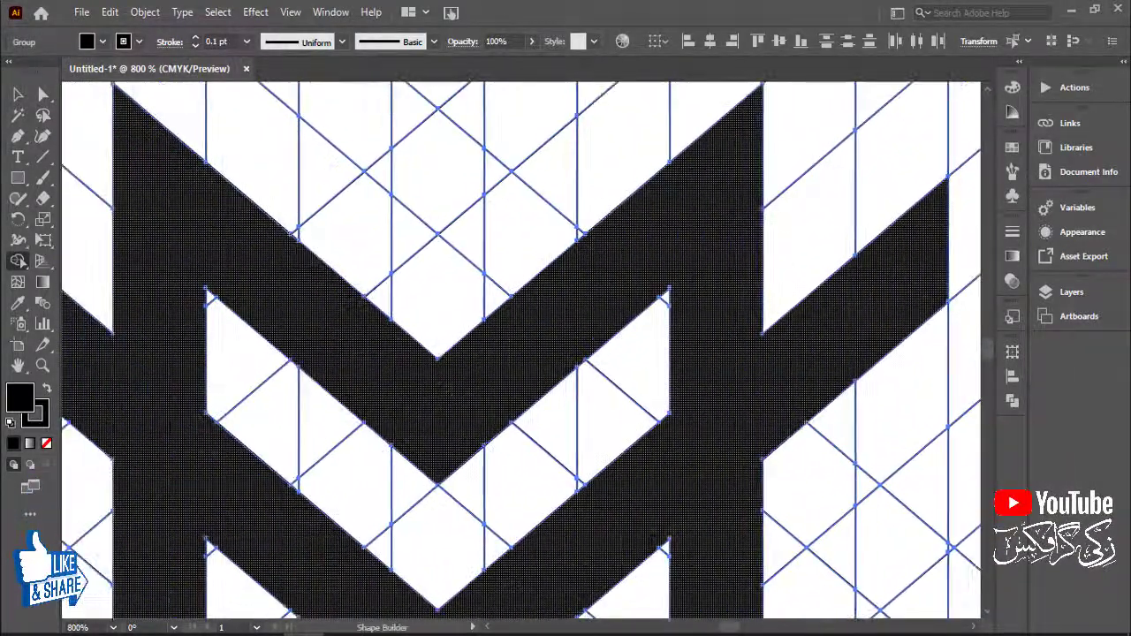
Step: Ungroup the merged monogram from the diagonal line group it belongs to
scroll(509, 583, "down", 6)
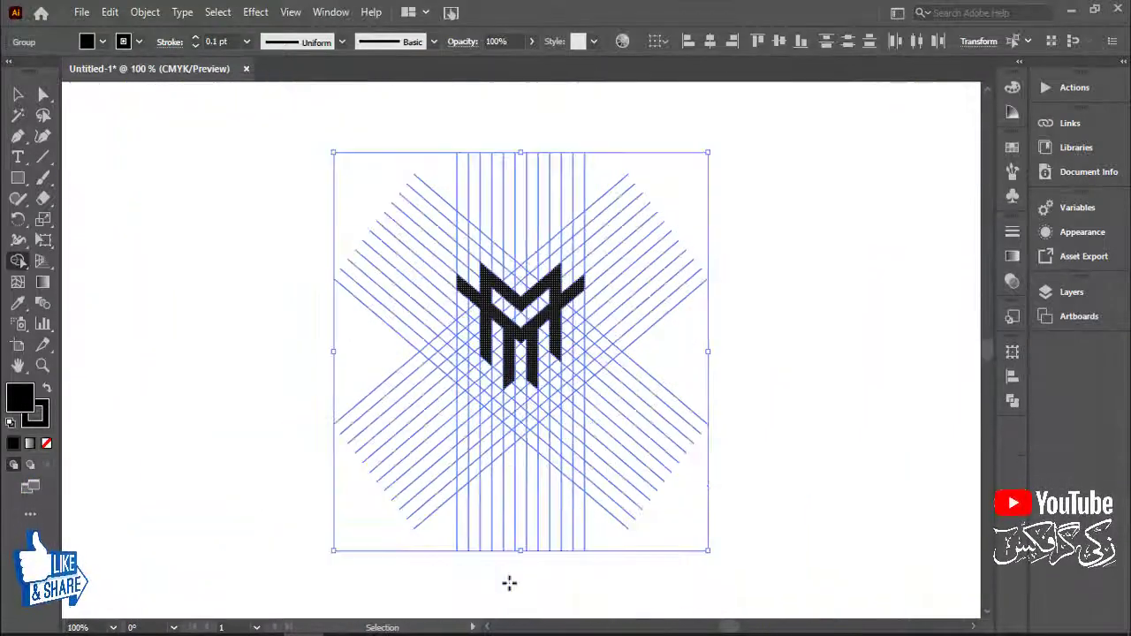
left_click_drag(550, 493, 629, 518)
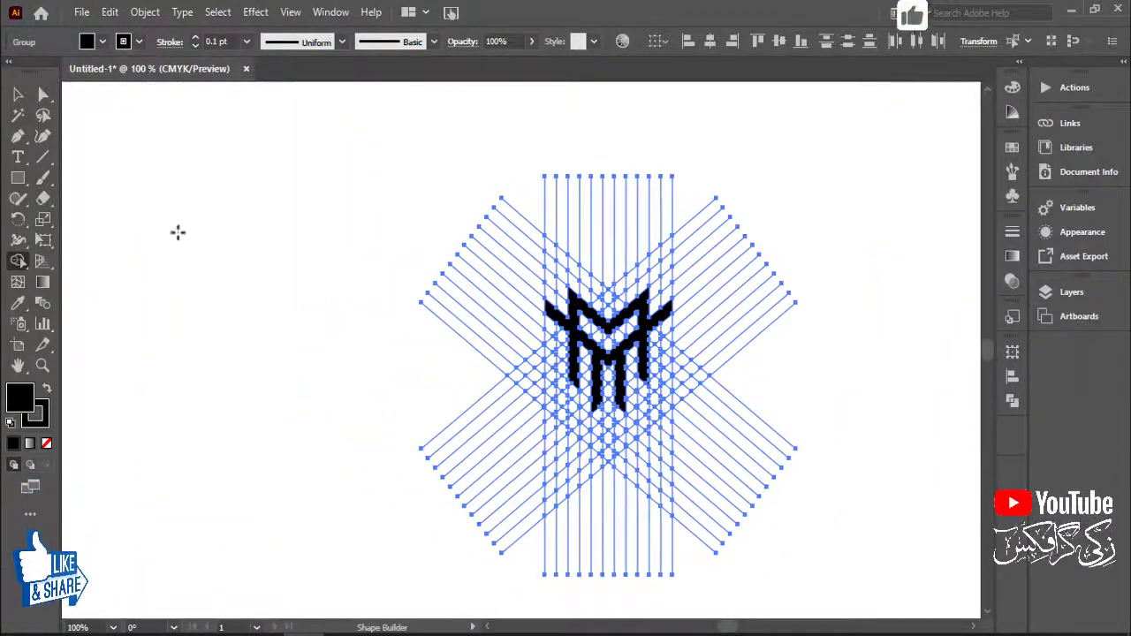
left_click(18, 94)
left_click(123, 168)
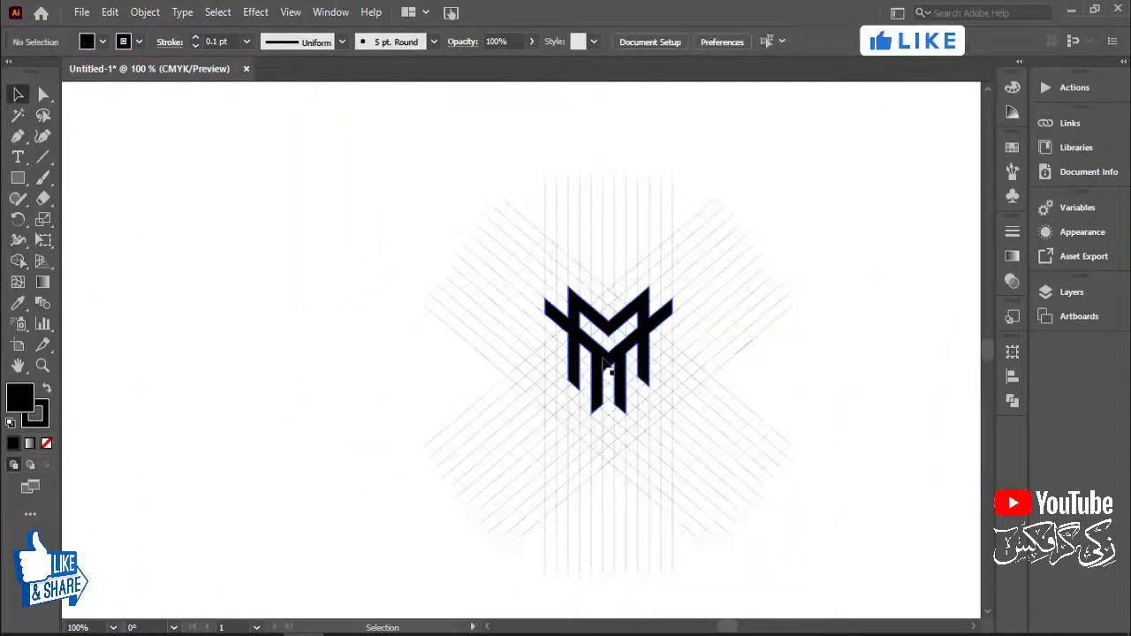
left_click(610, 345)
right_click(609, 347)
left_click(645, 192)
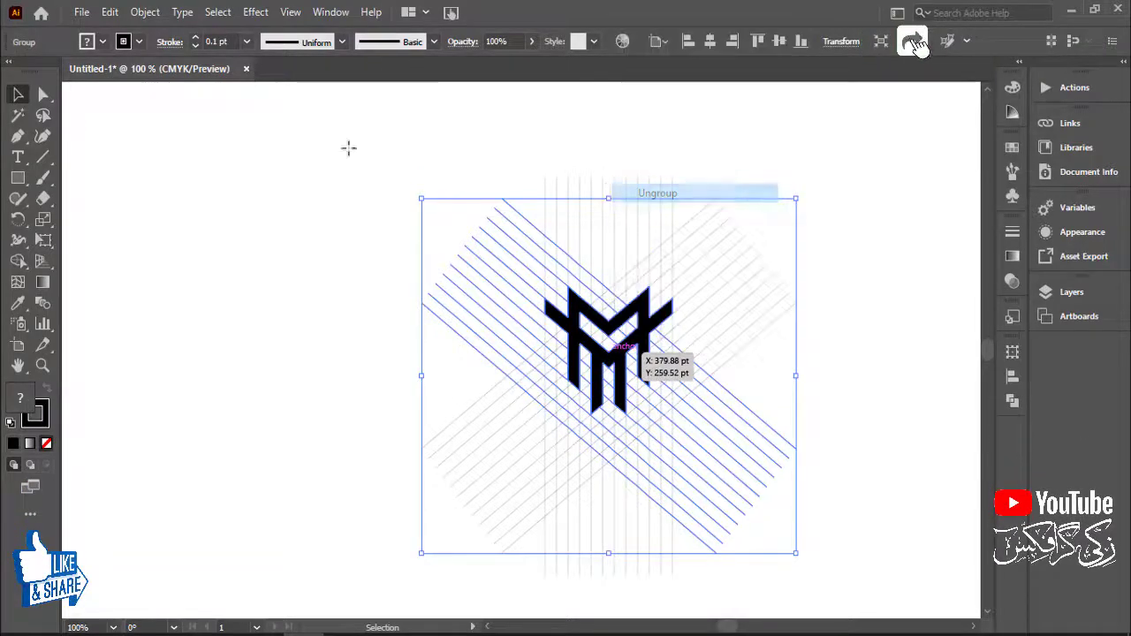
left_click(348, 147)
Step: Move the monogram clear of the grid into the empty area beside it and delete all the construction lines
left_click(606, 362)
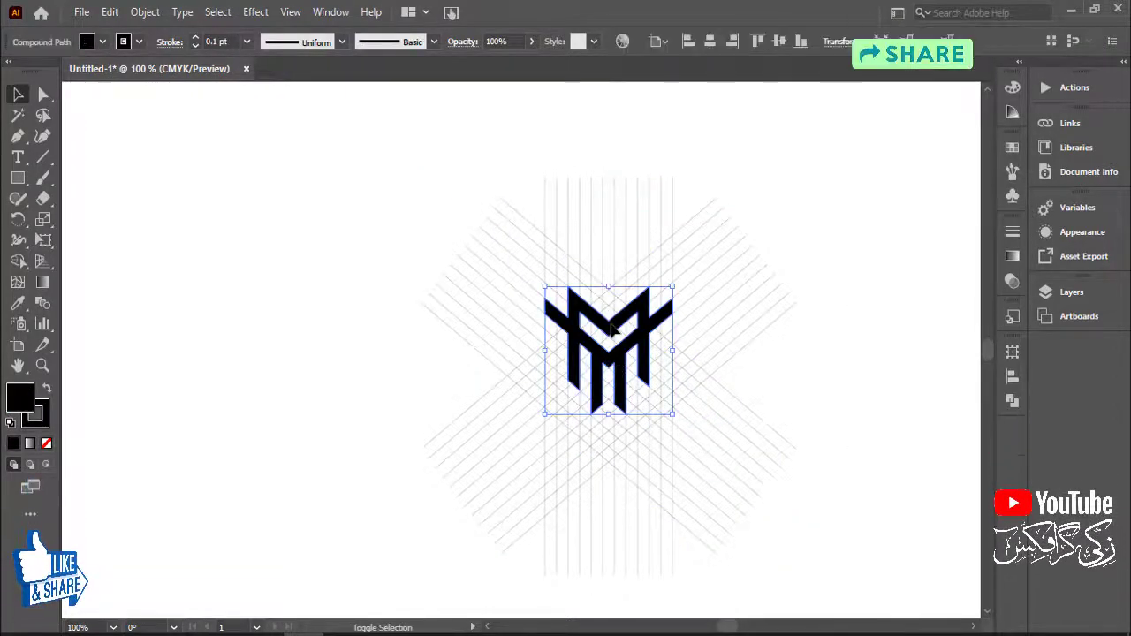
left_click_drag(572, 327, 99, 252)
left_click_drag(318, 141, 966, 603)
key("Delete")
Step: Move the monogram to the middle of the artboard and enlarge it proportionally to fill most of the height
key("ctrl+minus")
key("ctrl+minus")
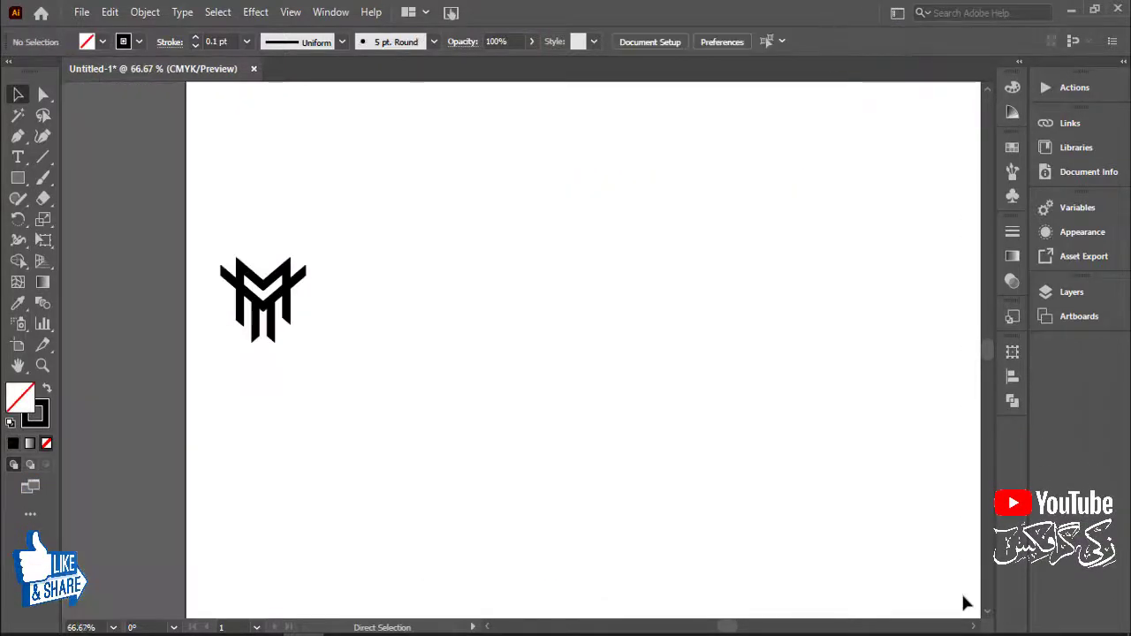
key("space")
left_click_drag(806, 472, 721, 437)
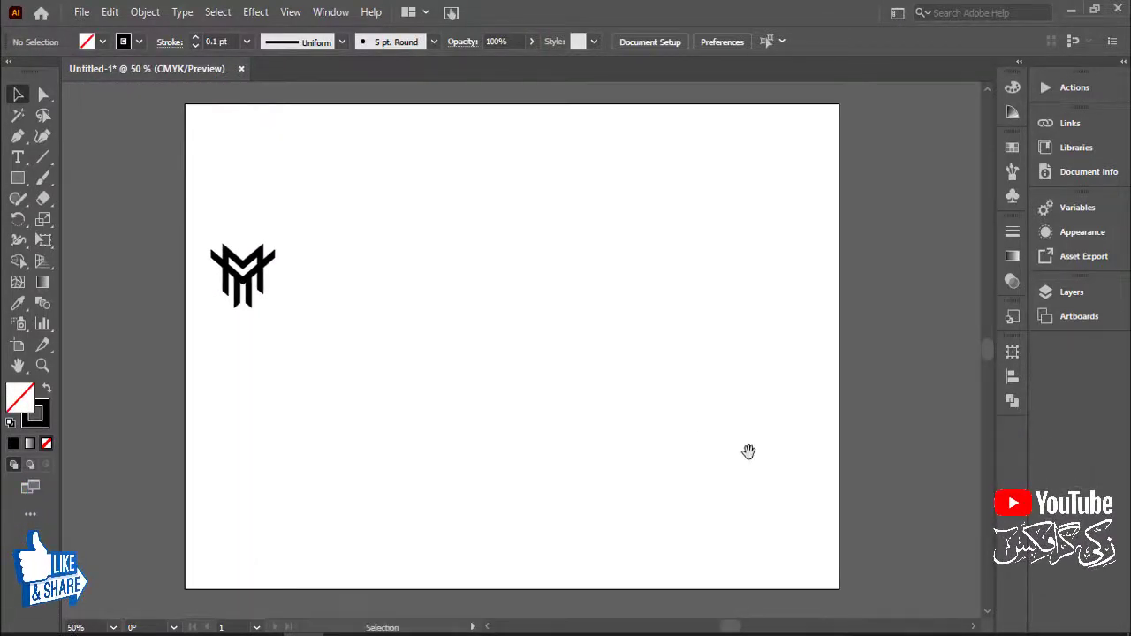
left_click_drag(238, 269, 511, 358)
left_click_drag(539, 329, 689, 143)
left_click(791, 352)
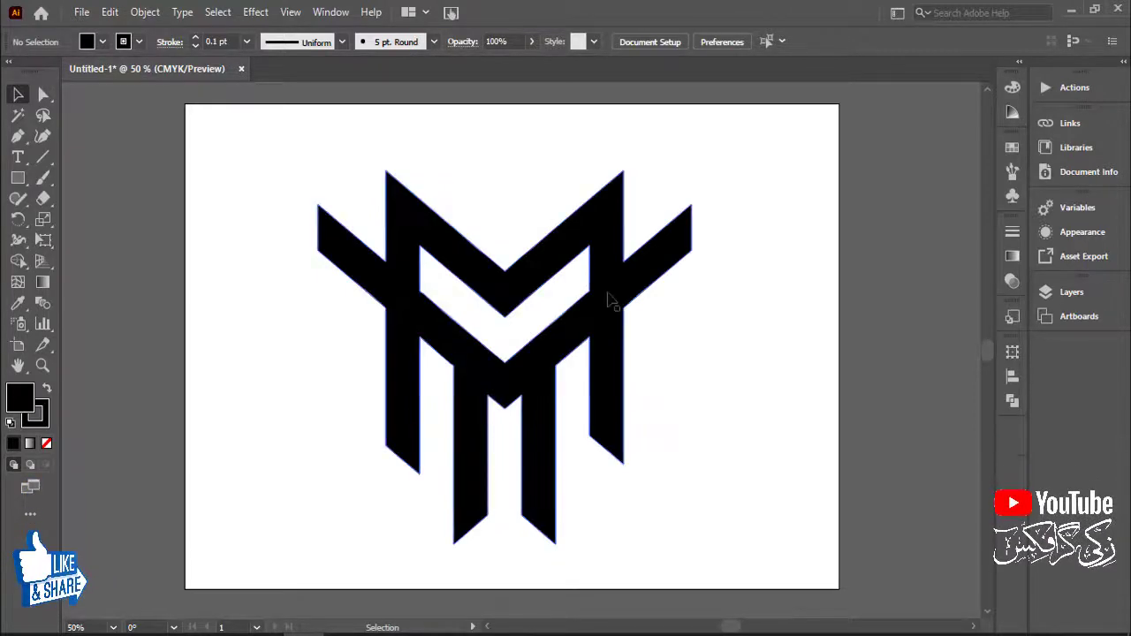
left_click(753, 346)
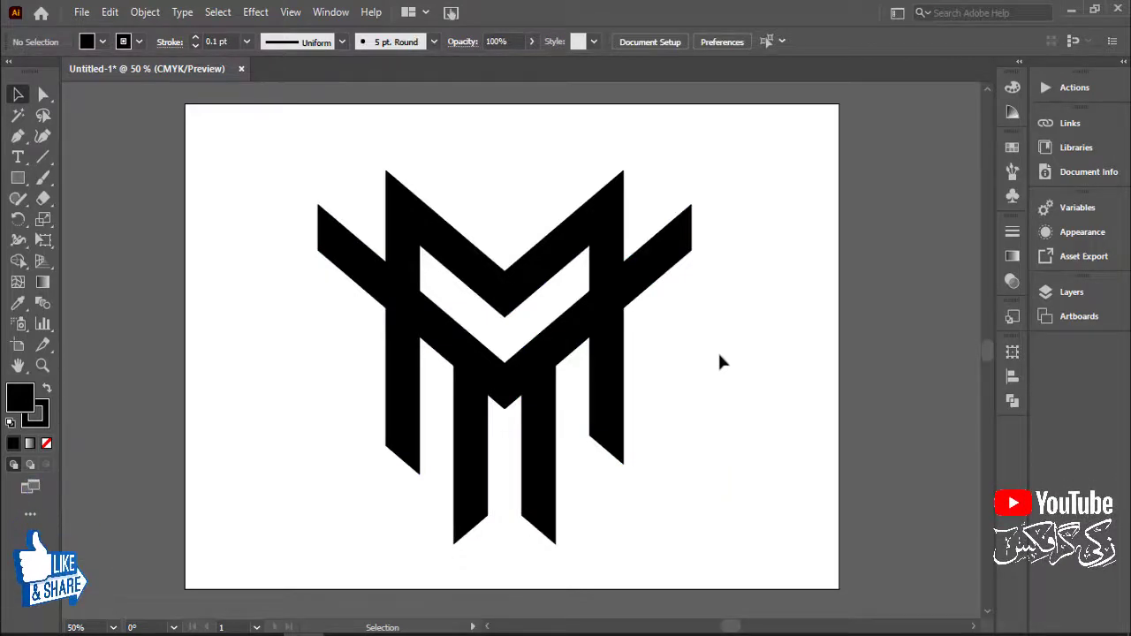
Step: Shift the enlarged monogram slightly upward to center it vertically on the artboard
left_click_drag(622, 301, 622, 289)
left_click(752, 333)
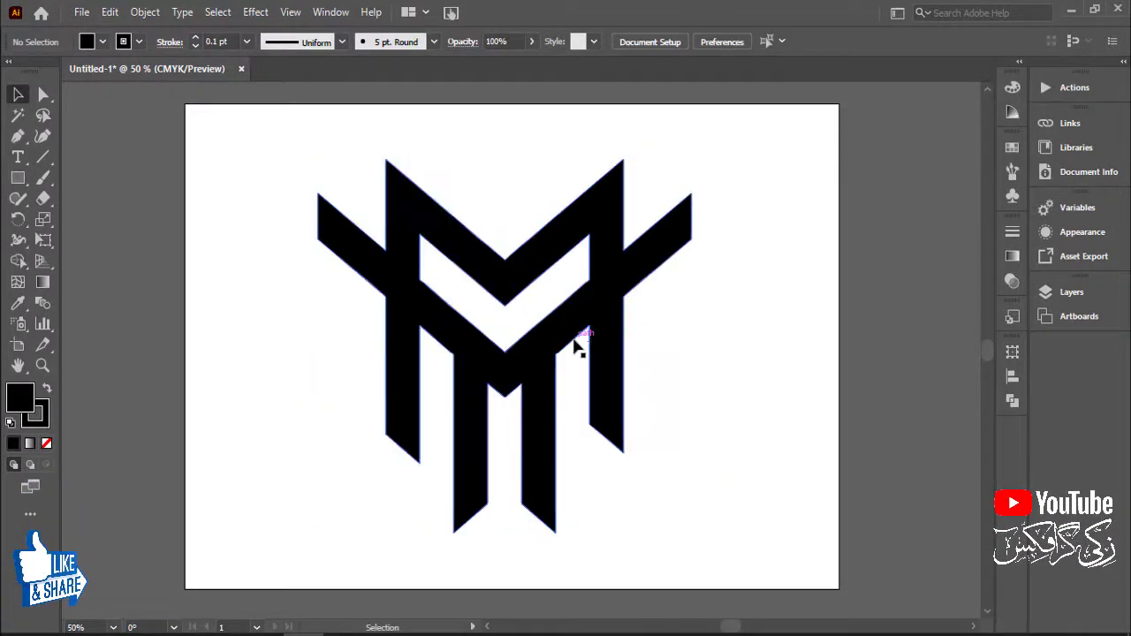
left_click(575, 345)
left_click(758, 359)
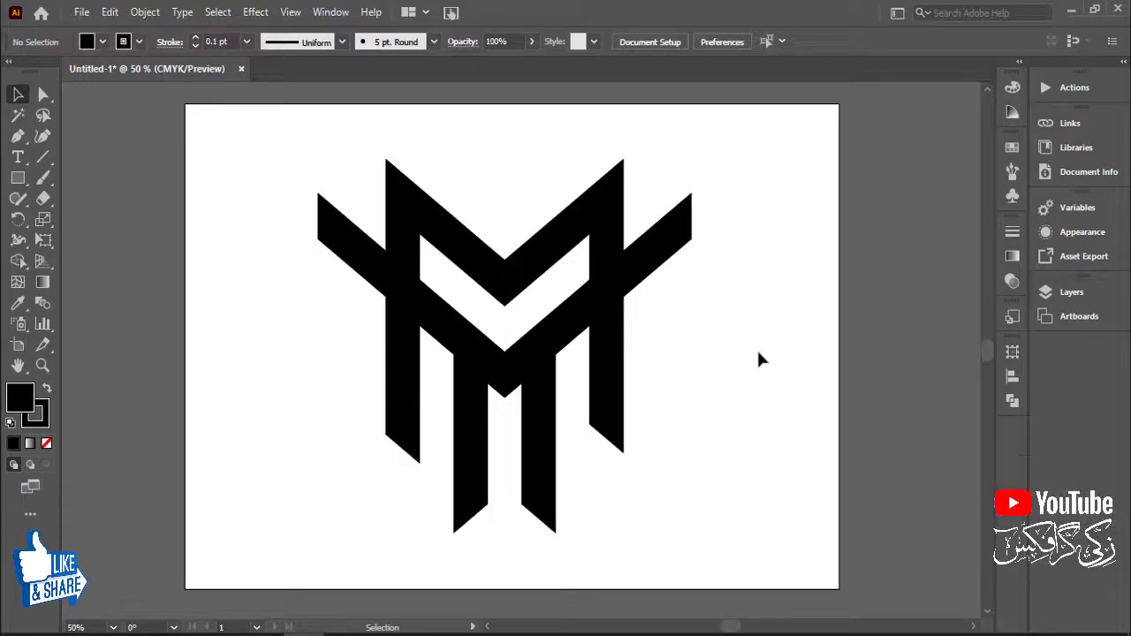
key("space")
left_click_drag(754, 357, 753, 356)
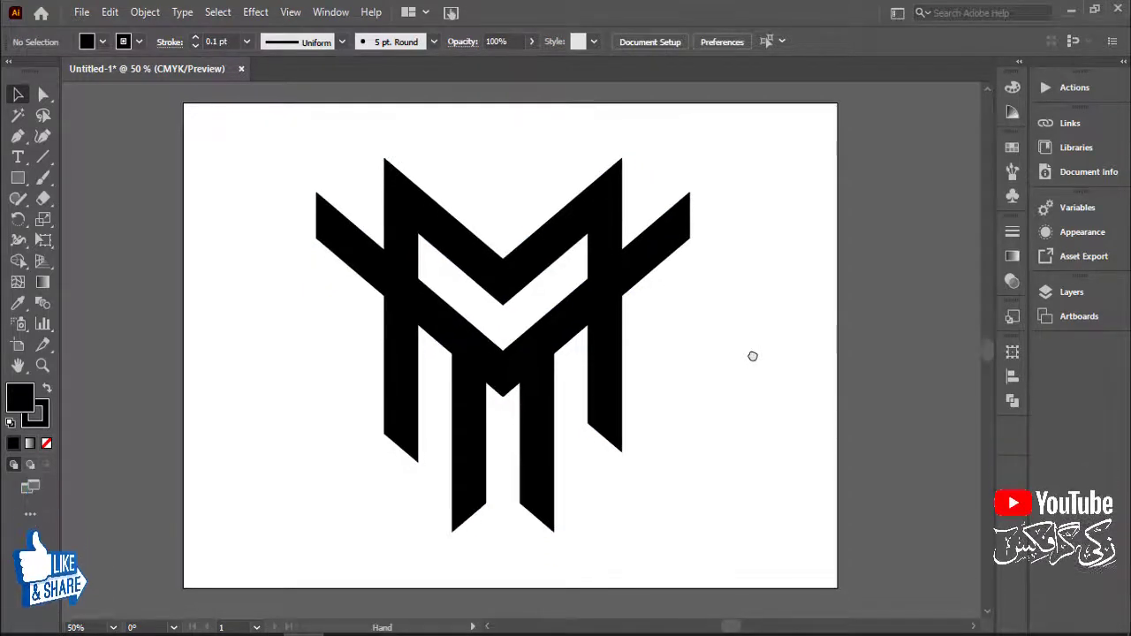